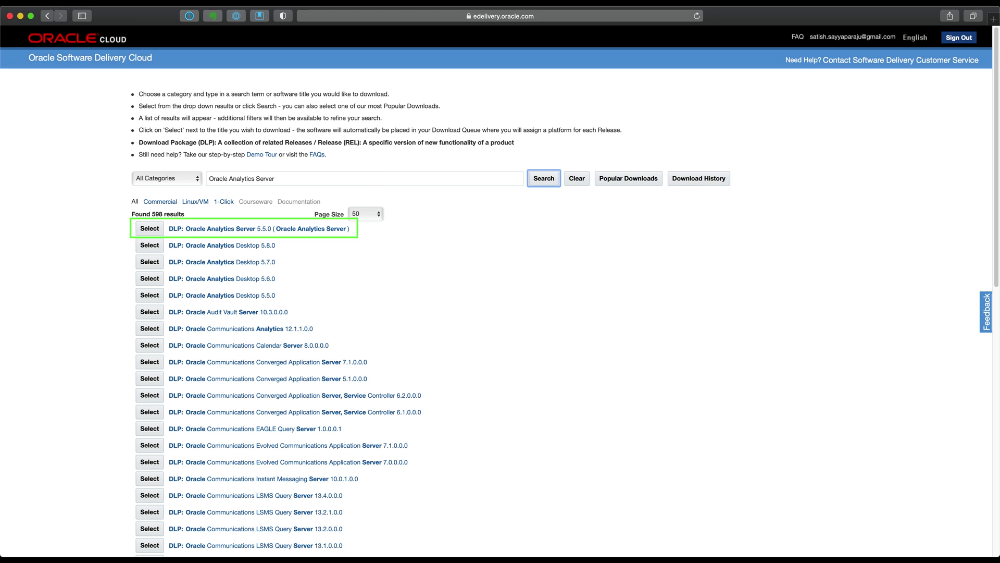
- Add DLP: Oracle Analytics Server 5.5.0 to the download queue
left_click(150, 228)
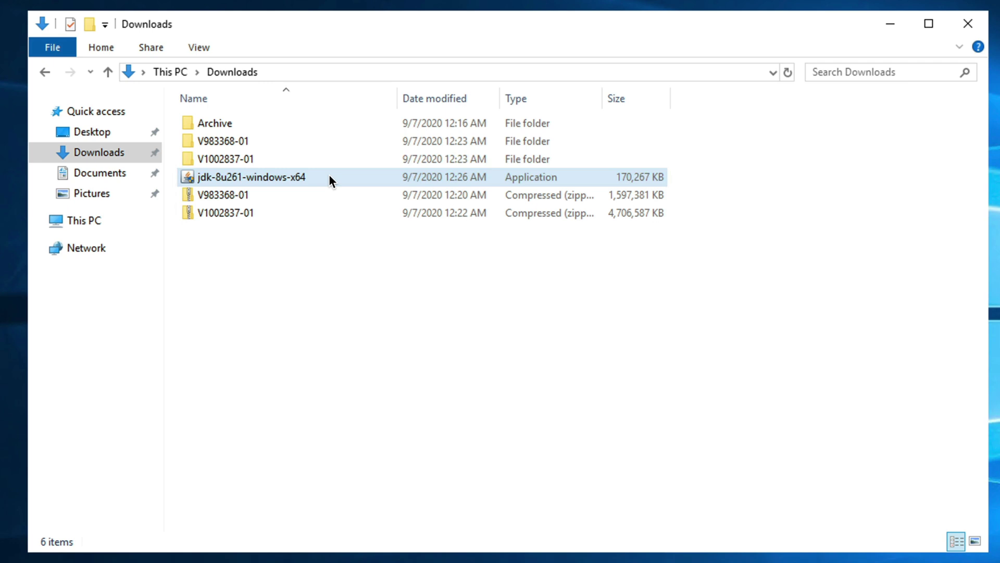
- Install JDK 8 Update 261 (64-bit) as administrator with default features and JRE folder
right_click(329, 177)
left_click(449, 204)
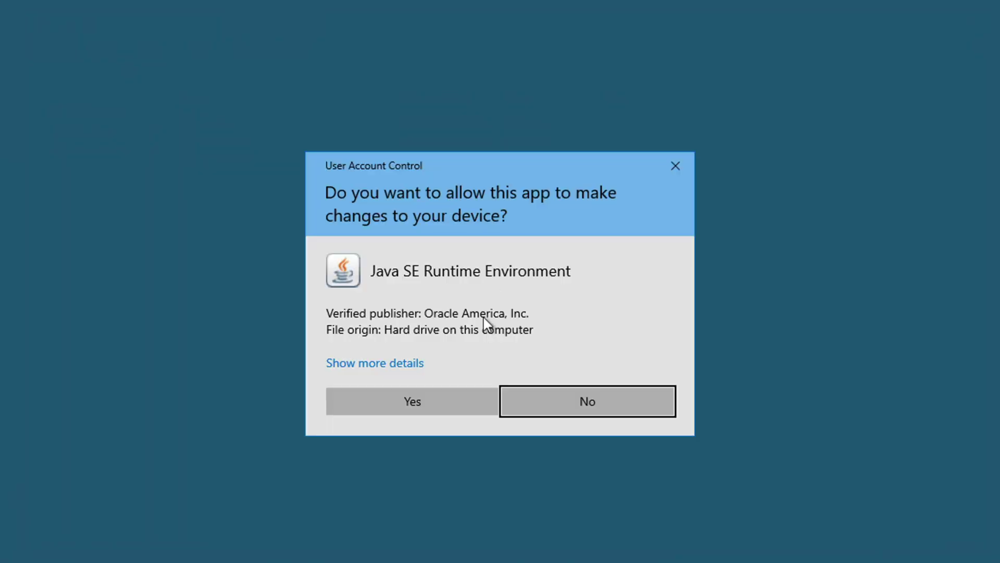
left_click(400, 394)
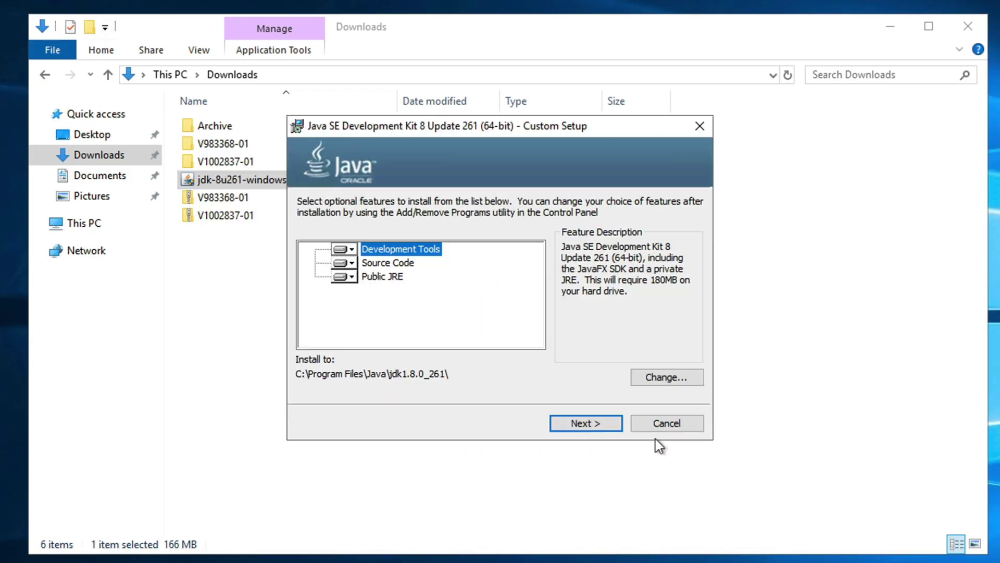
left_click(592, 422)
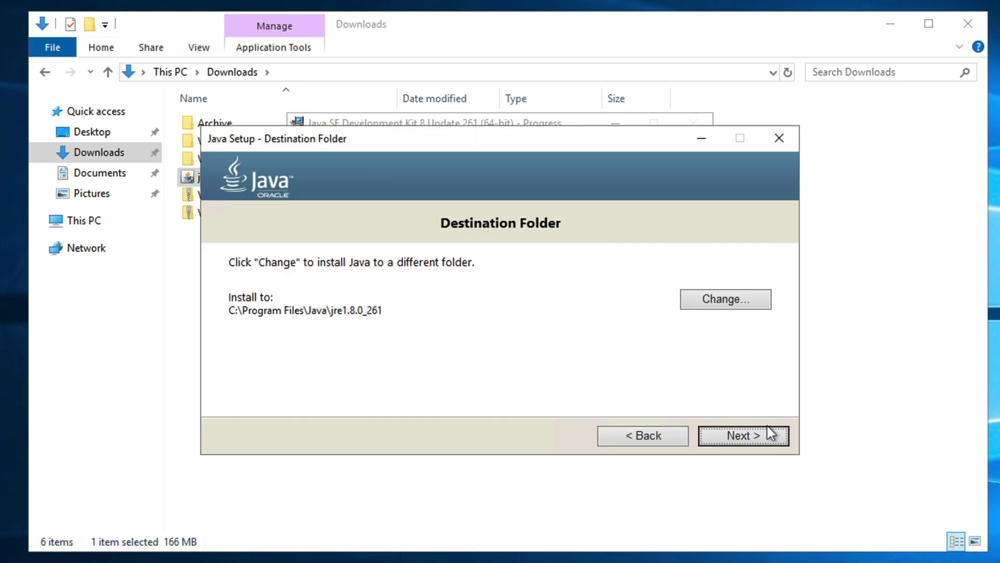
left_click(752, 436)
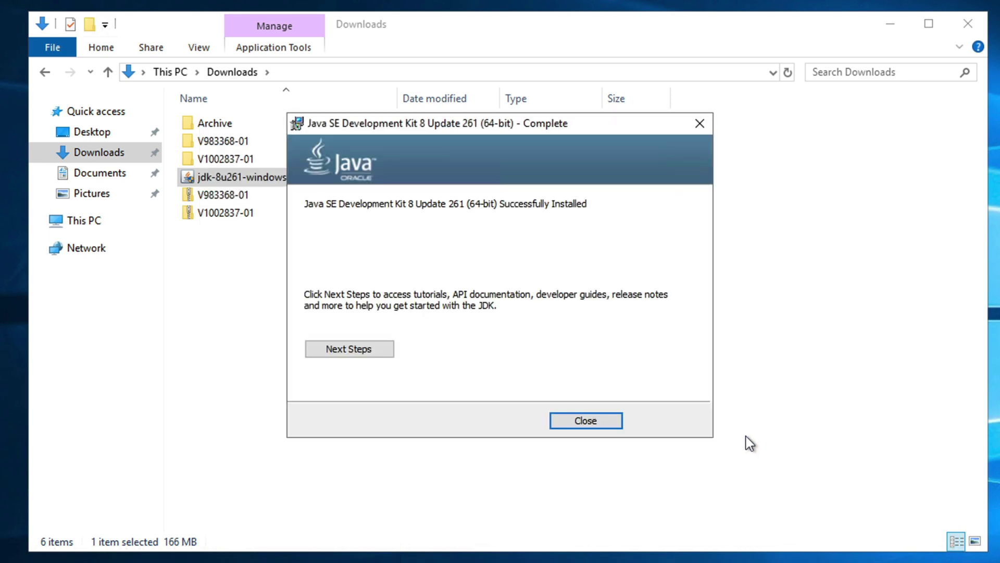
left_click(613, 417)
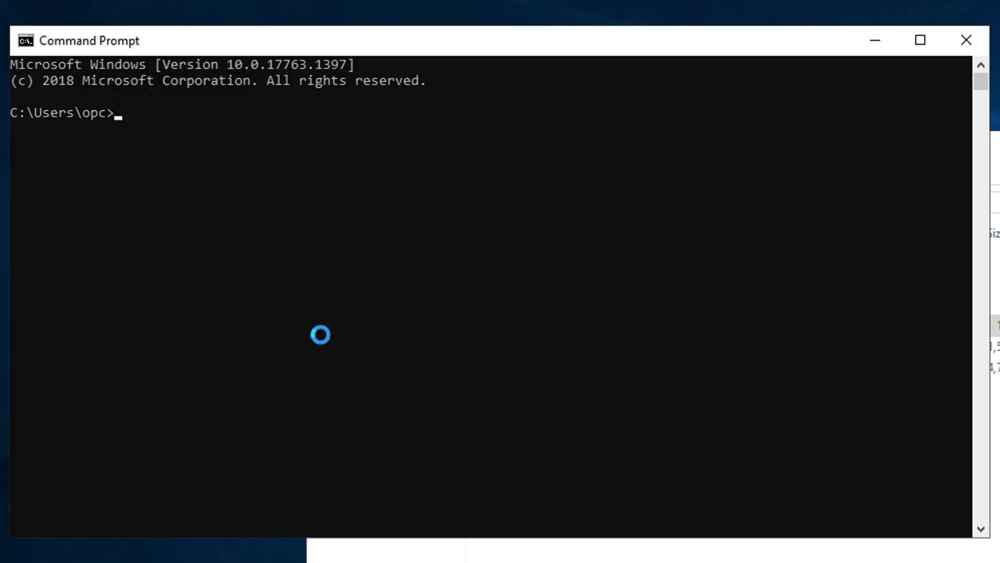
- Check java -version, then launch fmw_12.2.1.4.0_infrastructure.jar using the jdk1.8.0_261 java
type("java -version")
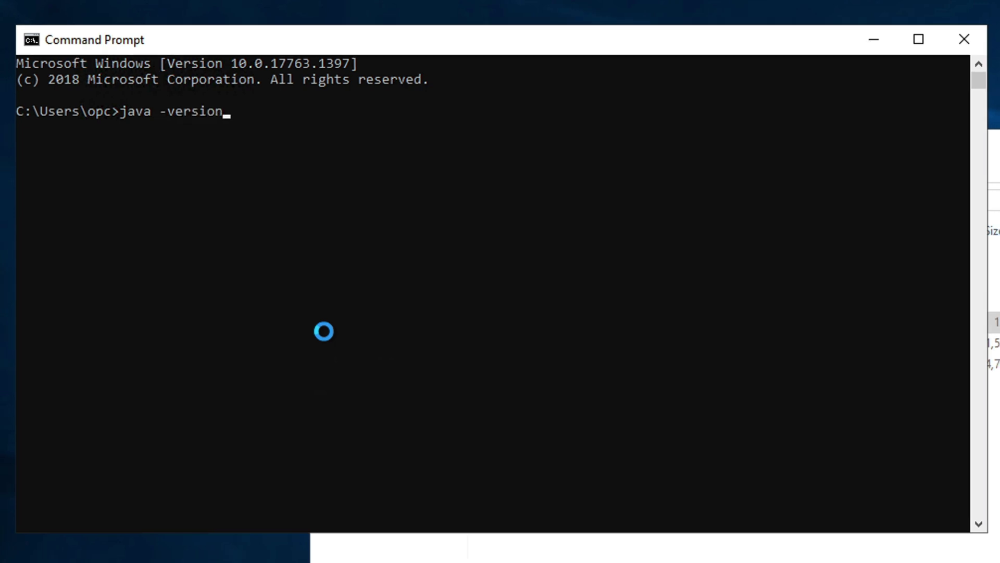
key("Return")
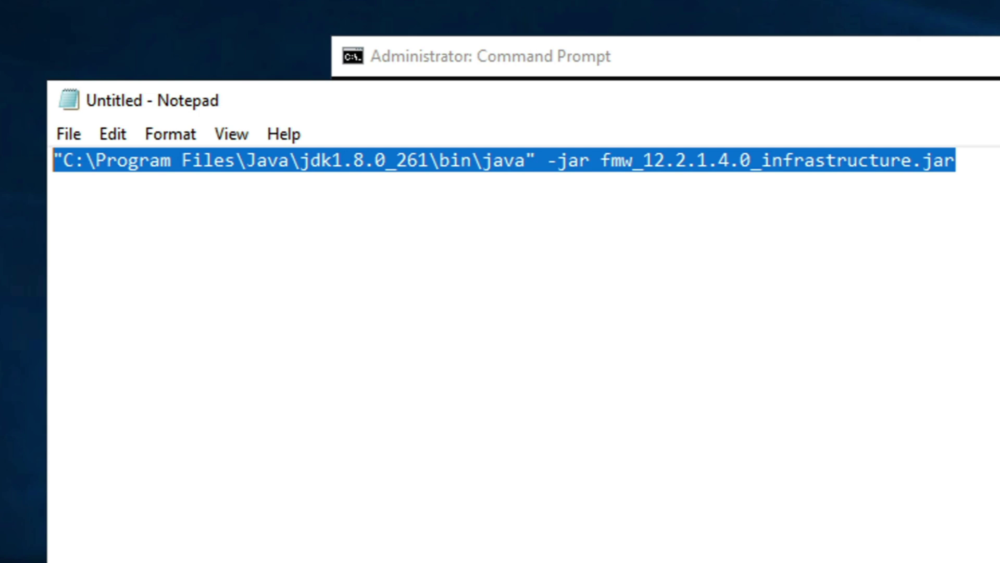
left_click(641, 52)
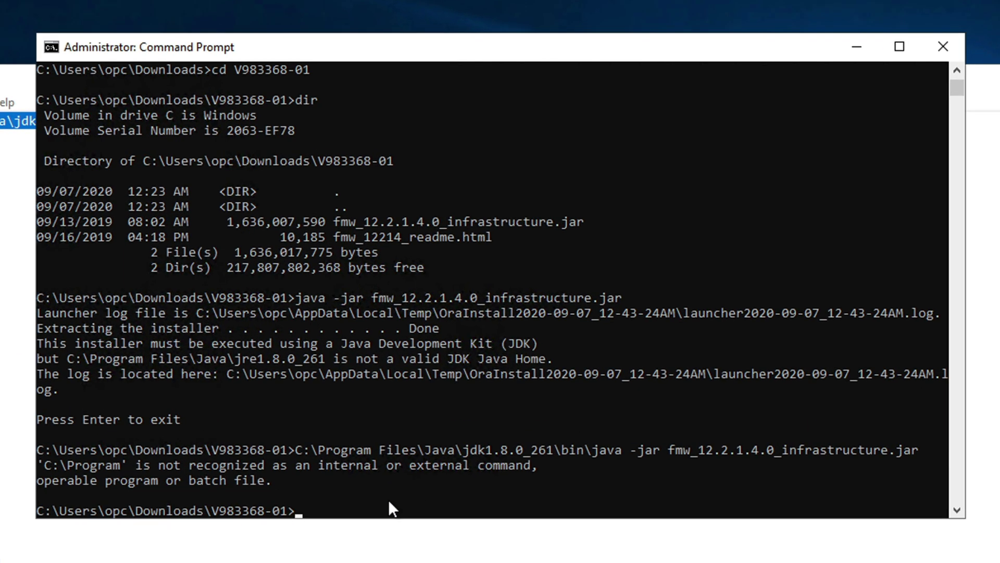
right_click(386, 440)
key("Return")
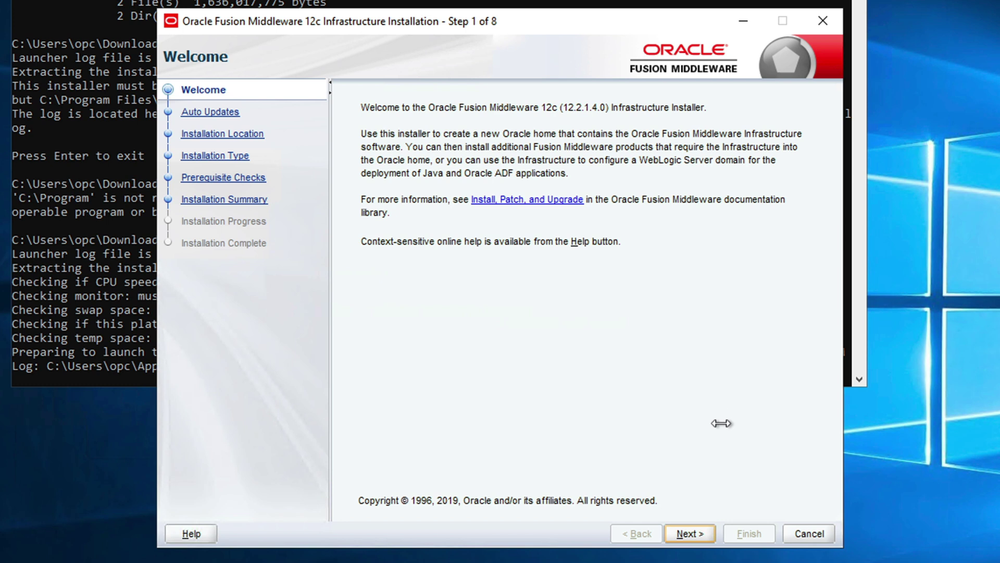
- Set the infrastructure Oracle Home to C:\app\Middleware\Oracle_Home
left_click(690, 534)
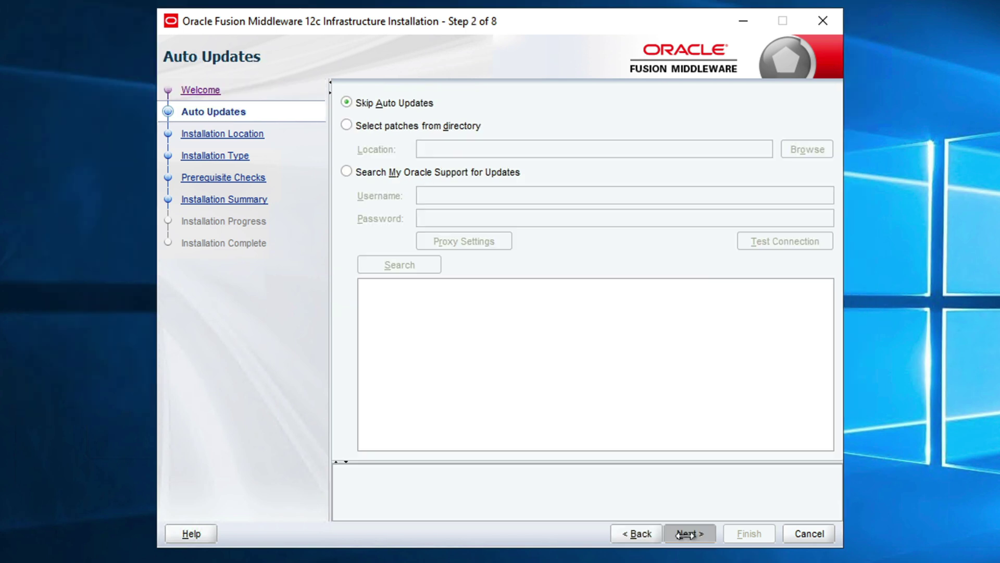
left_click(688, 534)
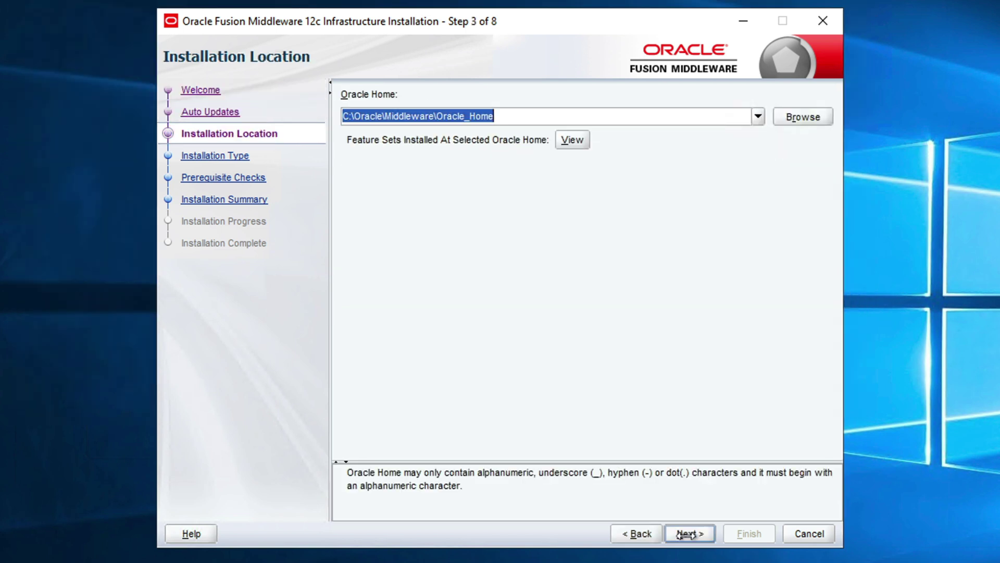
left_click(388, 117)
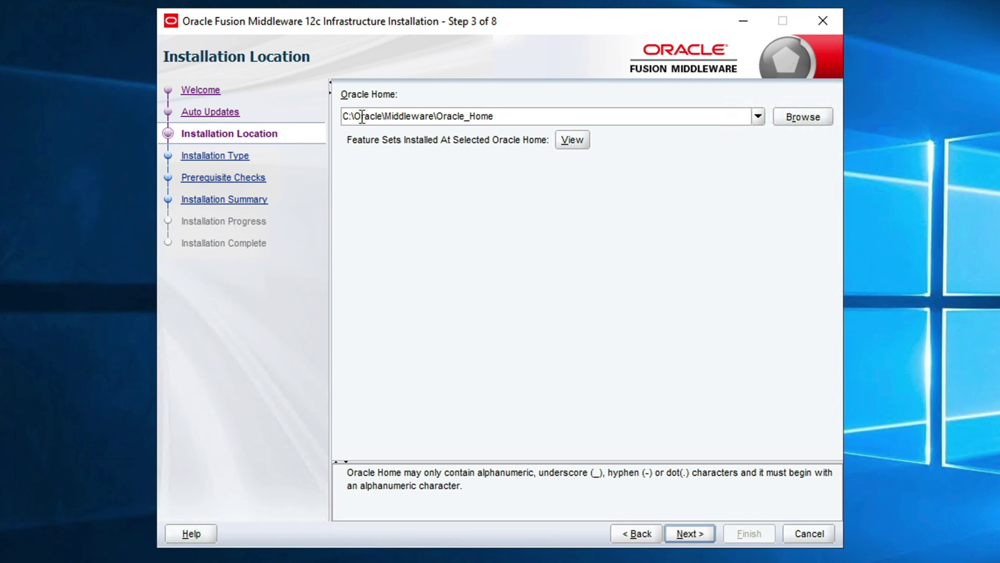
key("BackSpace")
key("BackSpace")
key("BackSpace")
key("BackSpace")
key("BackSpace")
key("BackSpace")
key("BackSpace")
type("app\\")
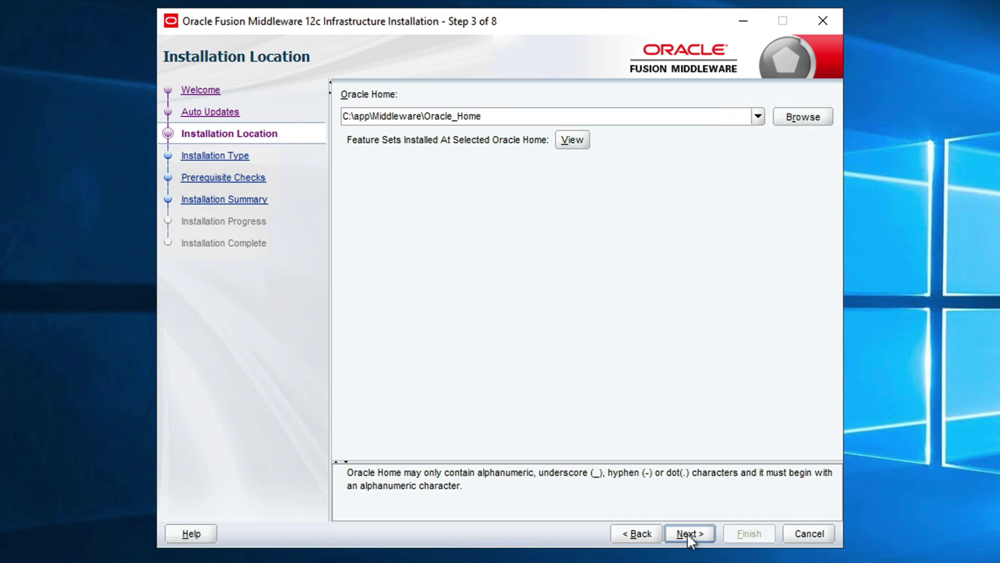
left_click(689, 533)
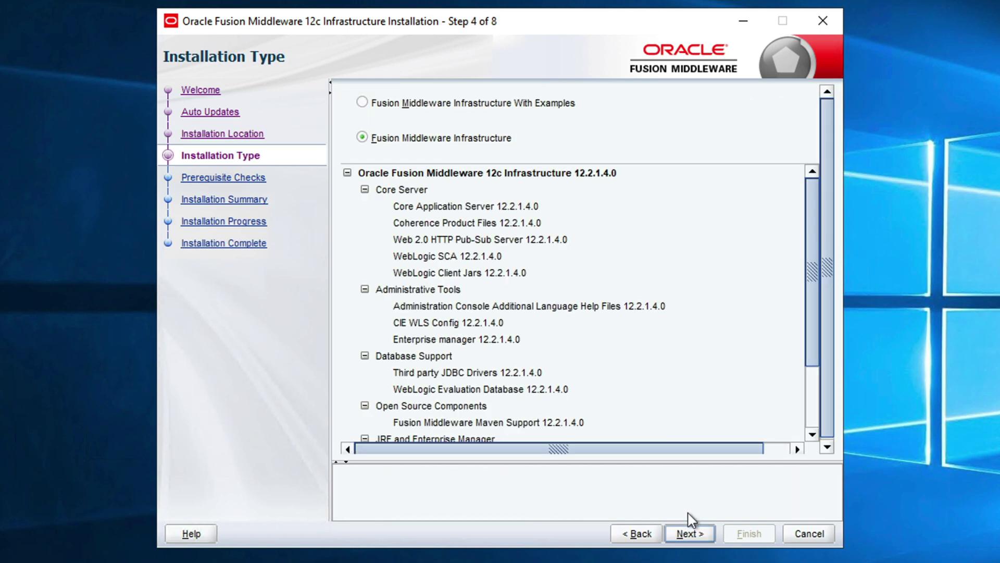
- Install Fusion Middleware Infrastructure after the prerequisite checks pass
left_click(685, 531)
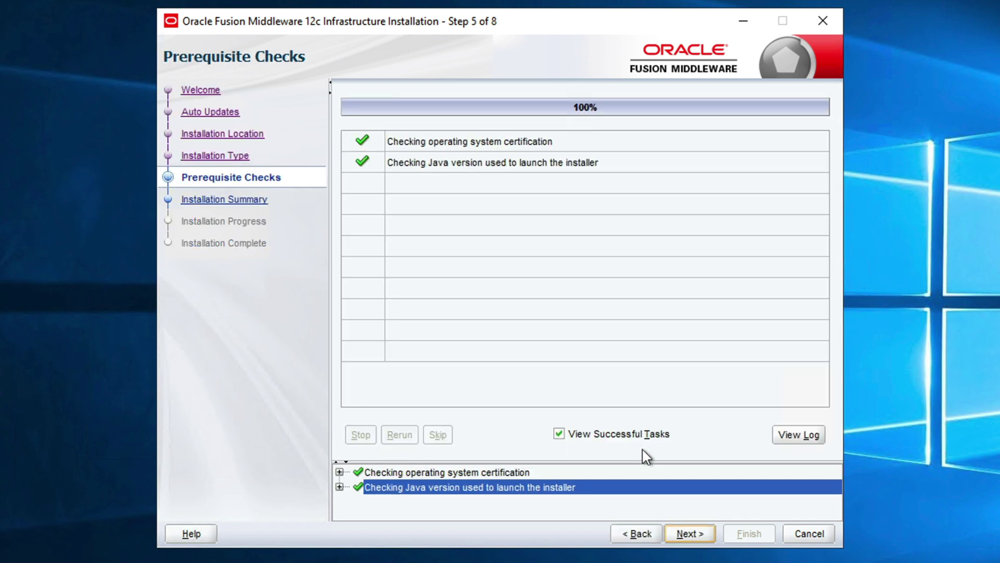
left_click(689, 530)
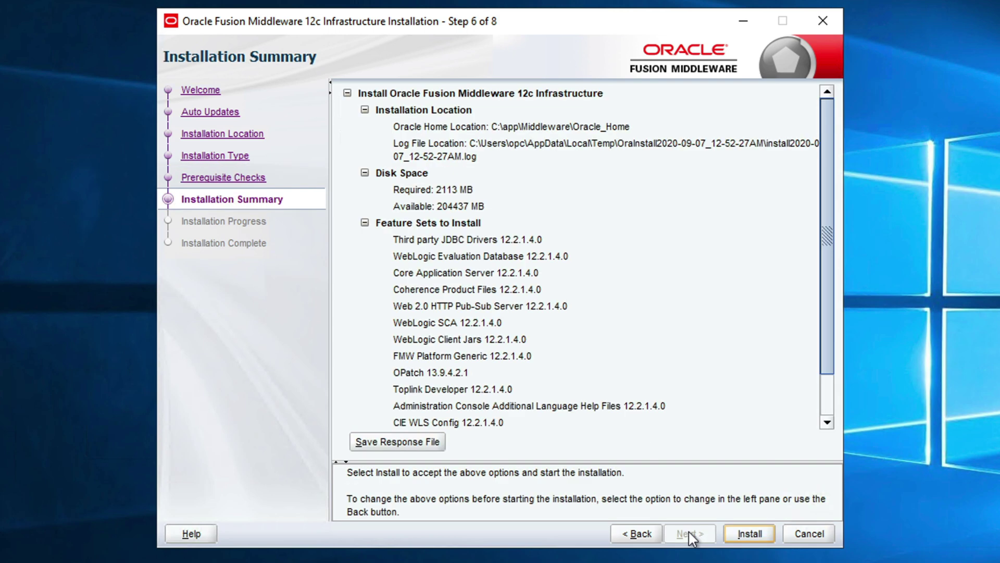
left_click(750, 534)
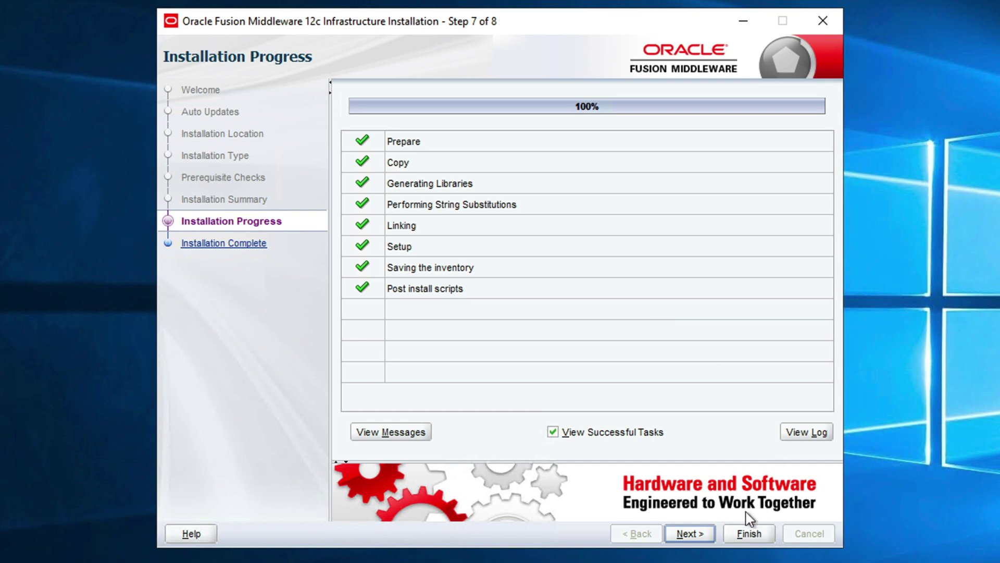
left_click(693, 533)
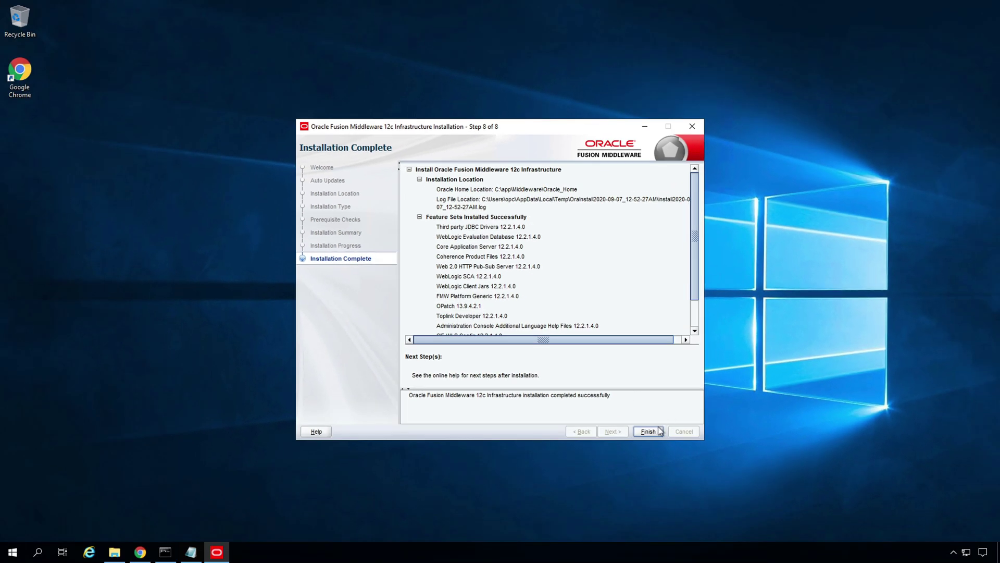
- Close the infrastructure installer and browse to C:\app\Middleware\Oracle_Home to verify its folders
left_click(657, 430)
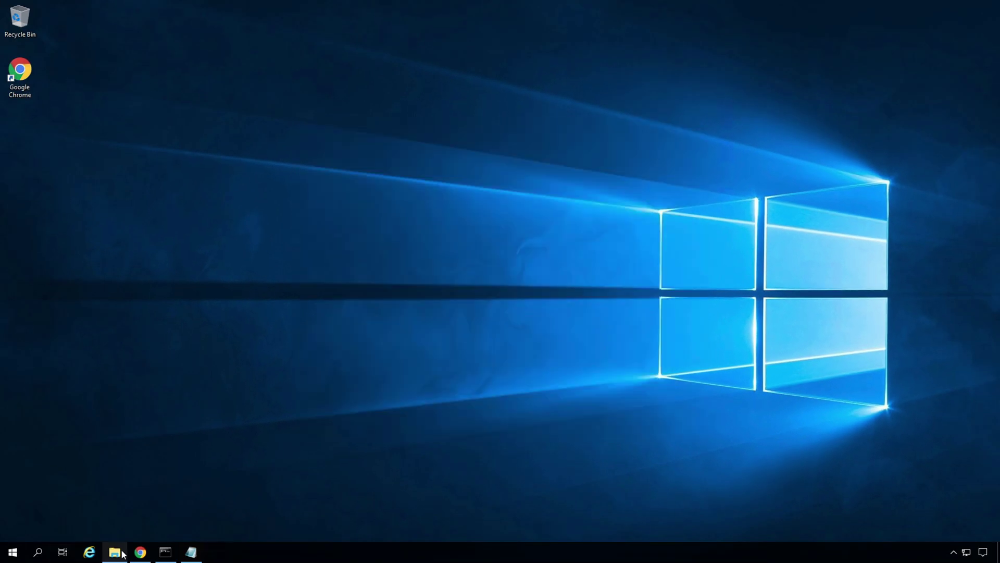
left_click(123, 552)
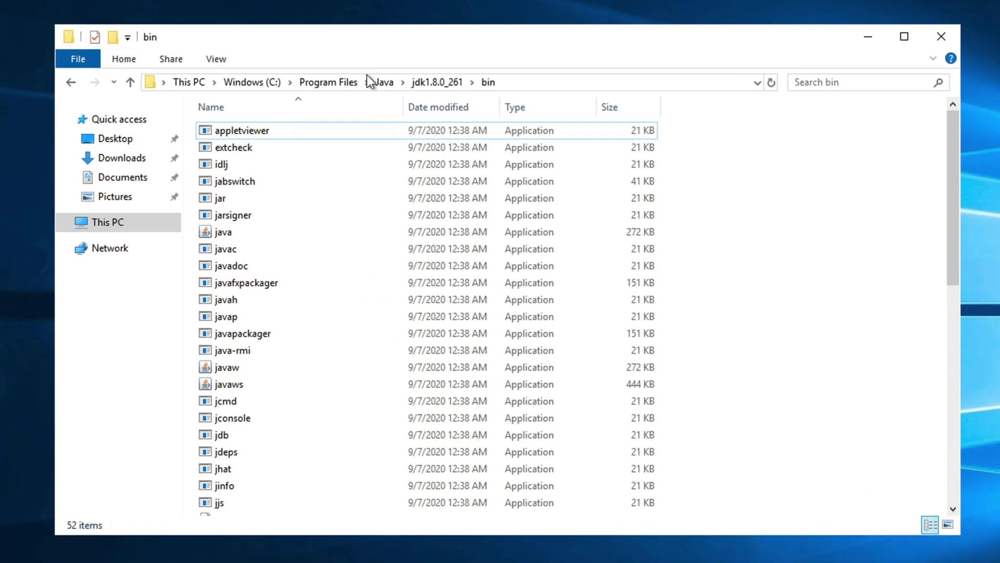
left_click(258, 82)
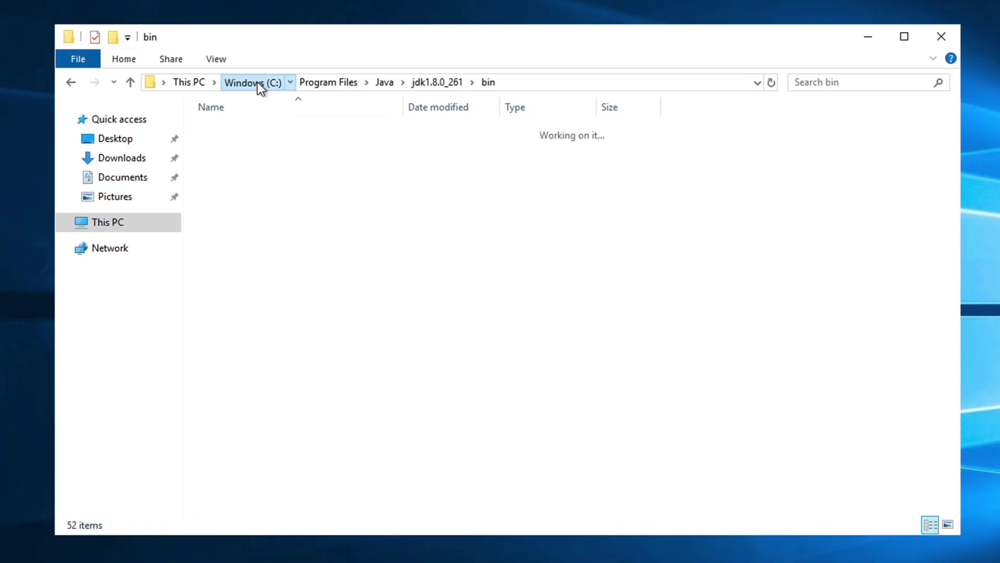
double_click(238, 133)
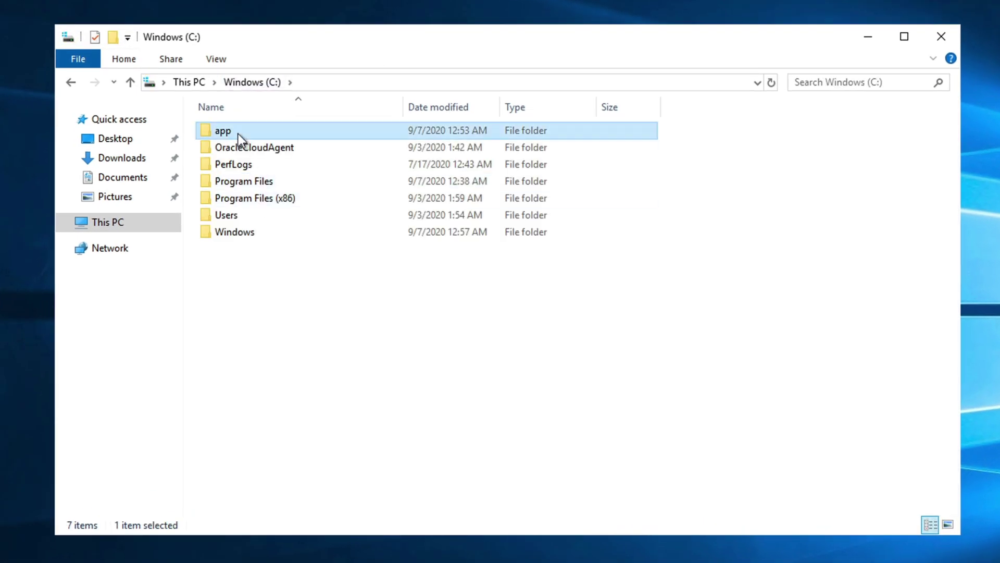
double_click(238, 134)
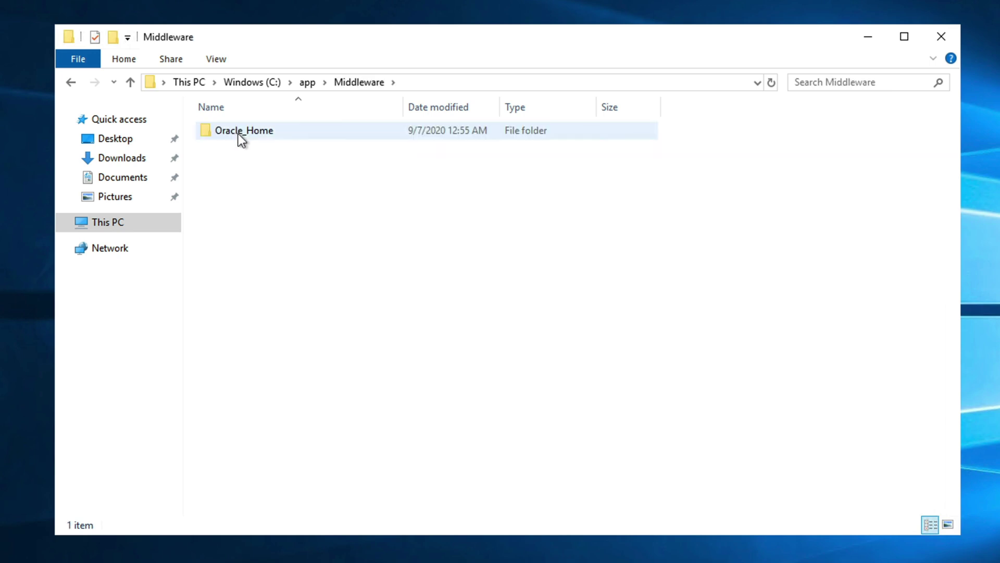
double_click(239, 134)
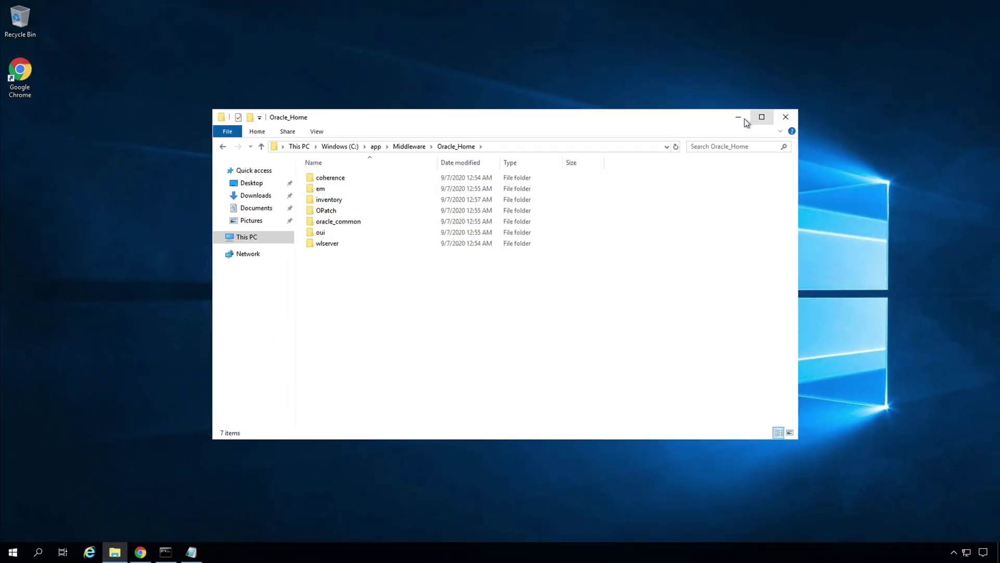
left_click(740, 119)
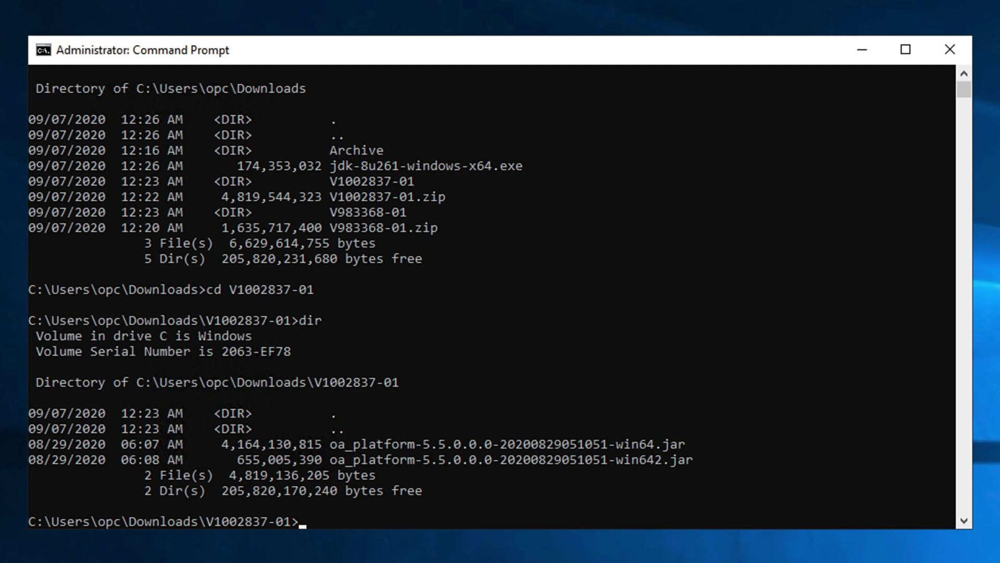
right_click(339, 522)
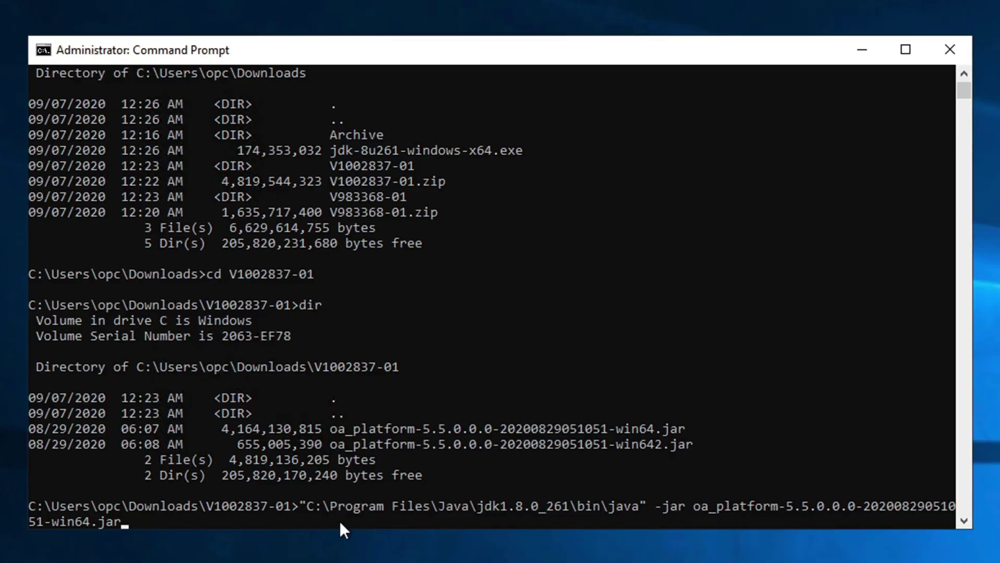
key("Return")
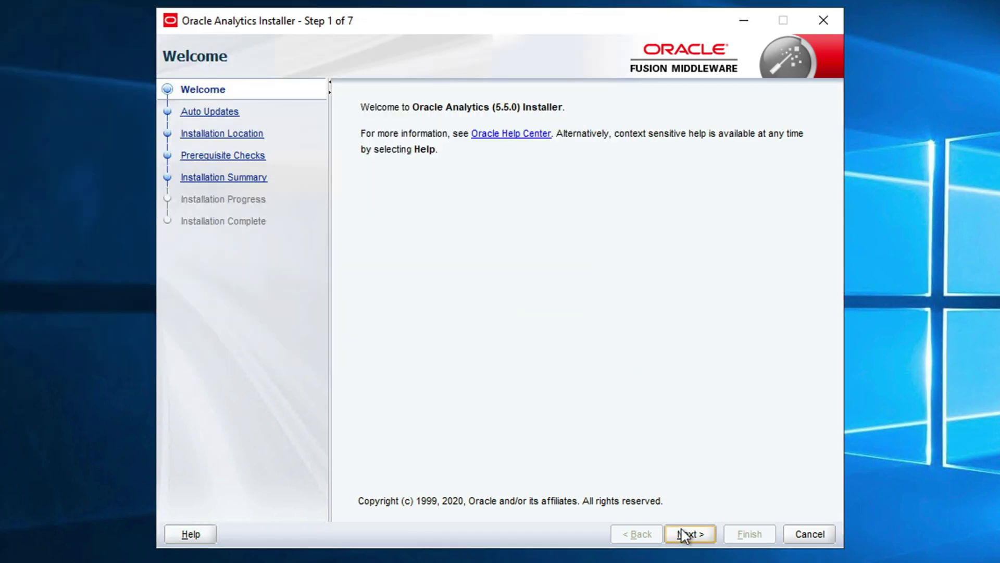
- Choose C:\app\Middleware\Oracle_Home as the Oracle Analytics Oracle Home
left_click(682, 535)
left_click(683, 535)
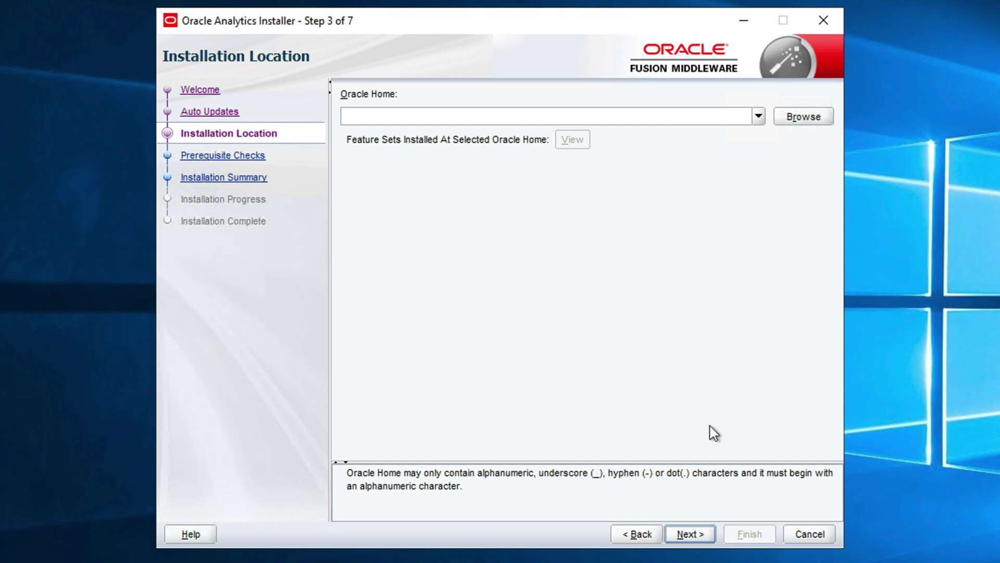
left_click(793, 121)
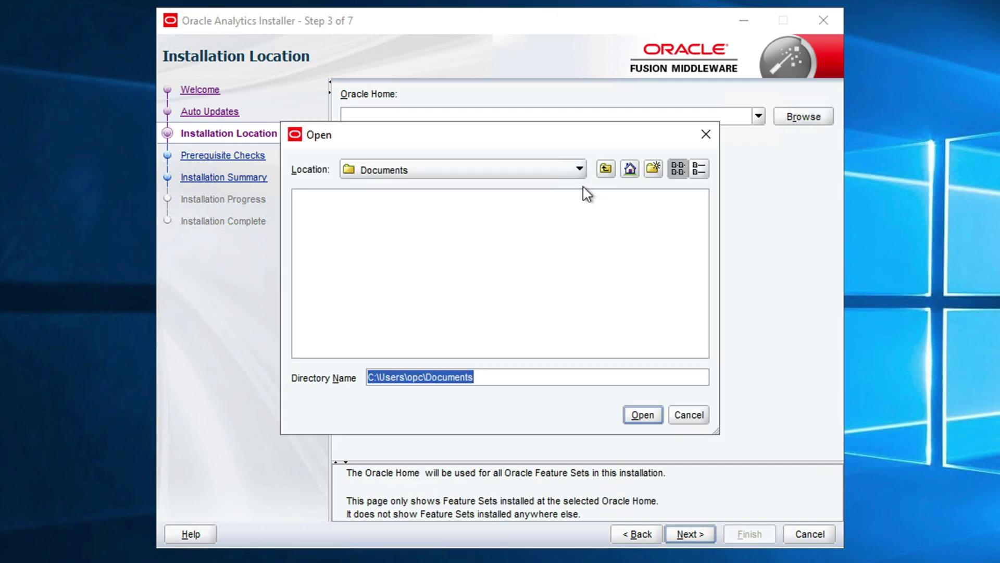
left_click(600, 169)
left_click(602, 170)
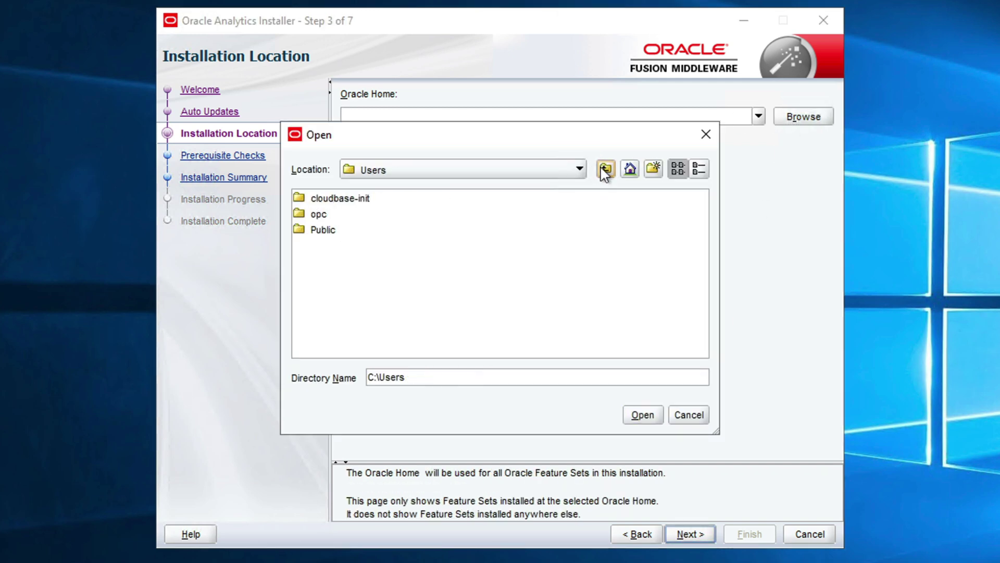
left_click(604, 170)
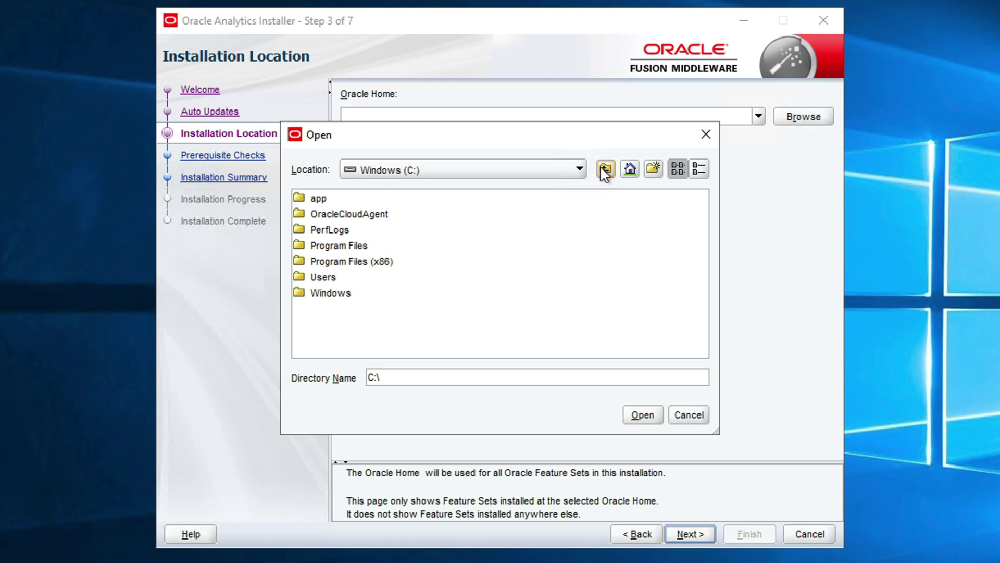
left_click(341, 200)
double_click(341, 200)
double_click(346, 199)
left_click(347, 200)
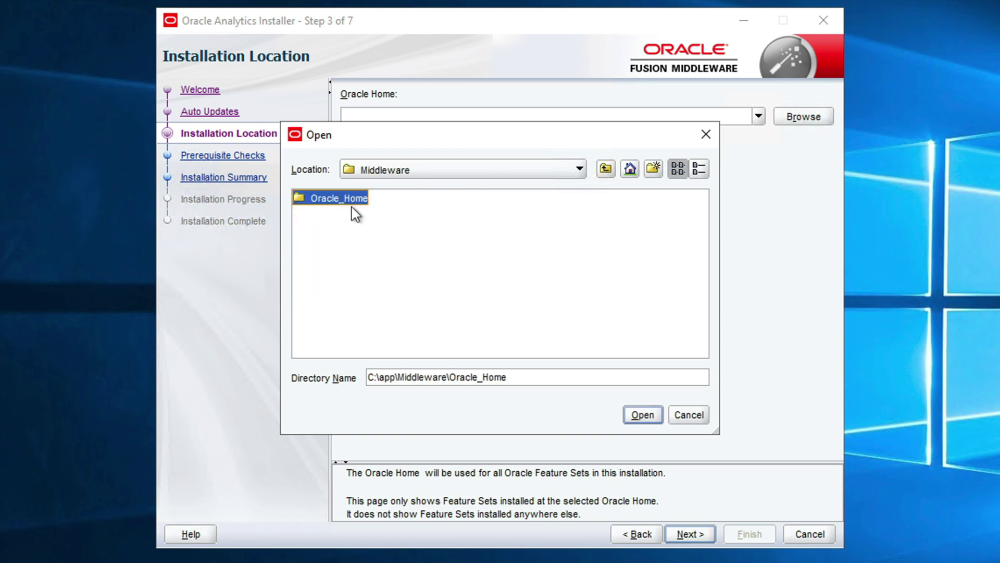
double_click(350, 202)
left_click(644, 415)
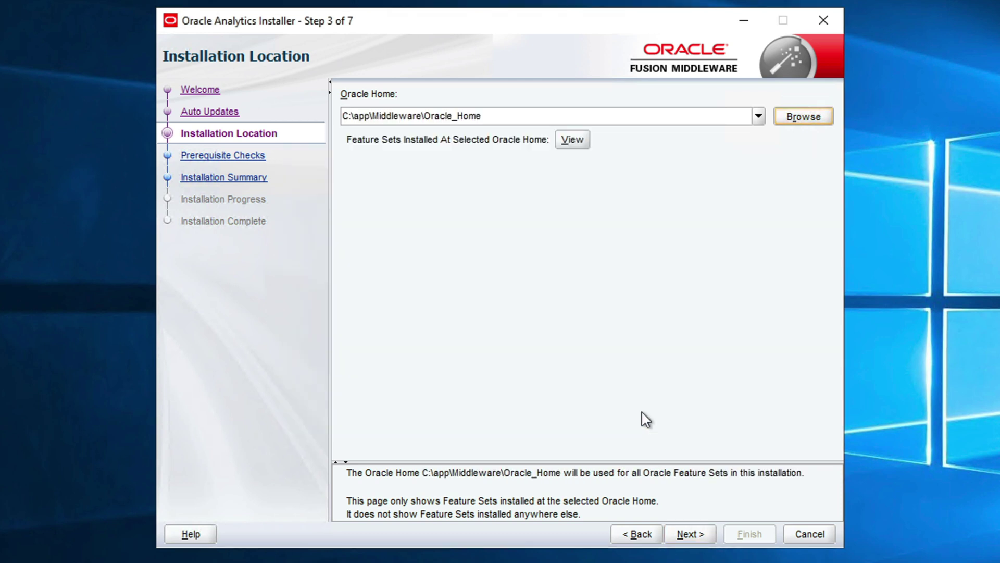
- Pass the prerequisite checks and start the Oracle Analytics installation
left_click(692, 533)
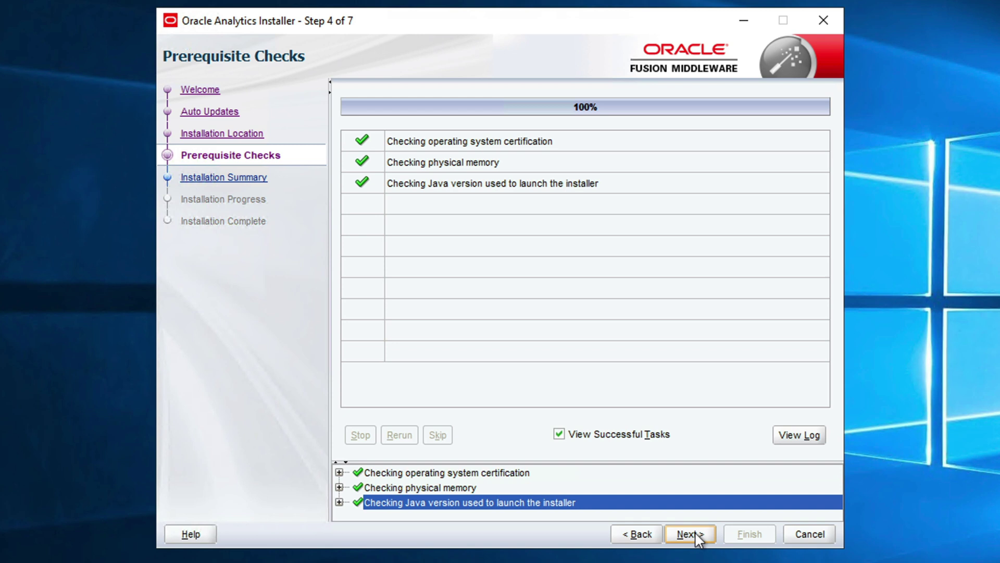
left_click(695, 532)
left_click(753, 533)
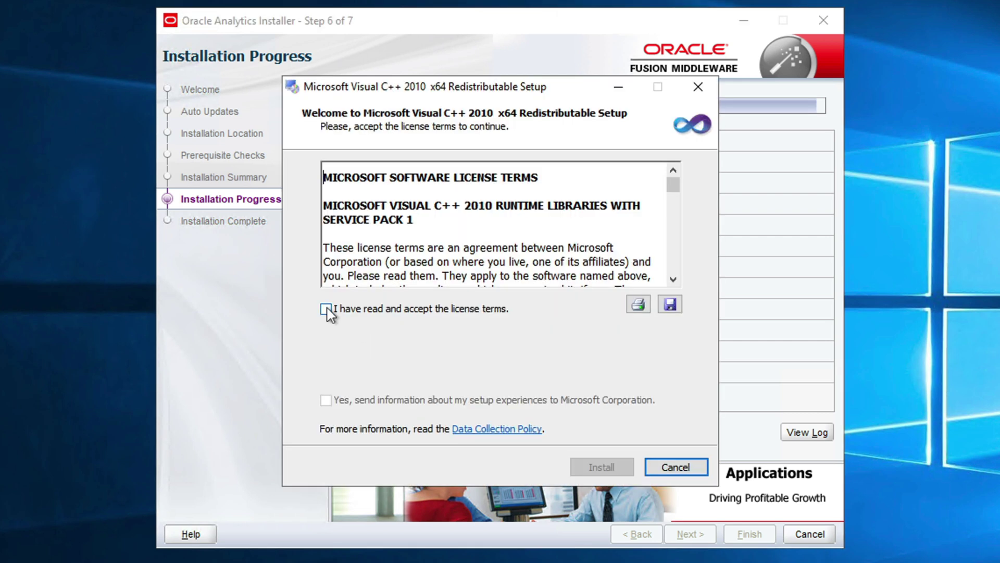
- Install the Visual C++ 2010, 2013 and 2015-2019 redistributables, then reach Installation Complete
left_click(326, 309)
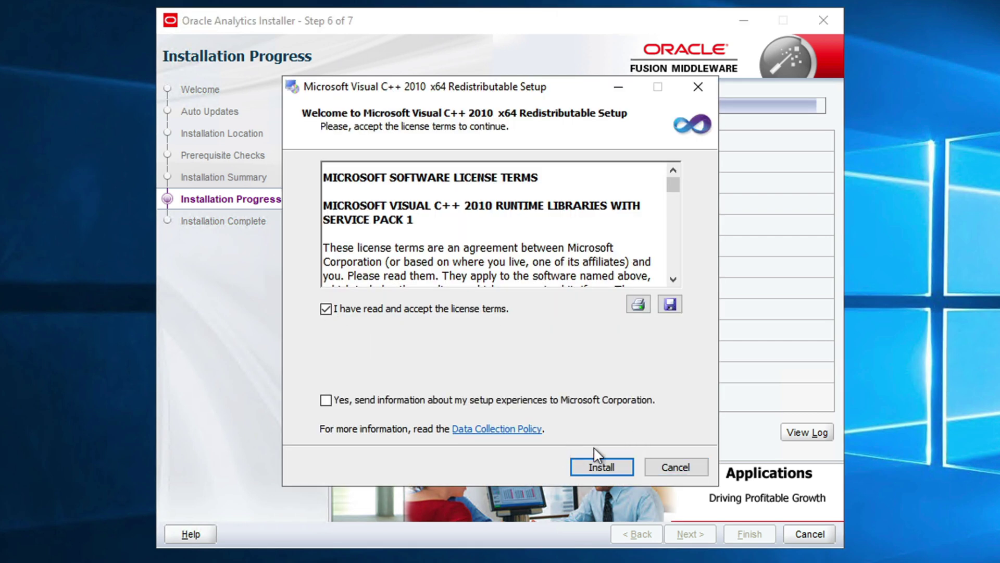
left_click(601, 467)
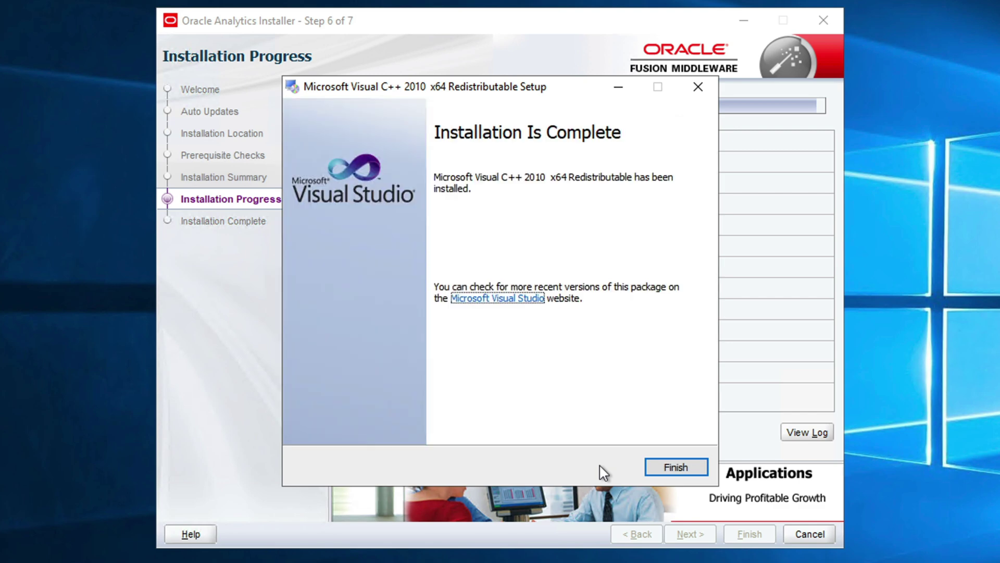
left_click(677, 467)
left_click(422, 346)
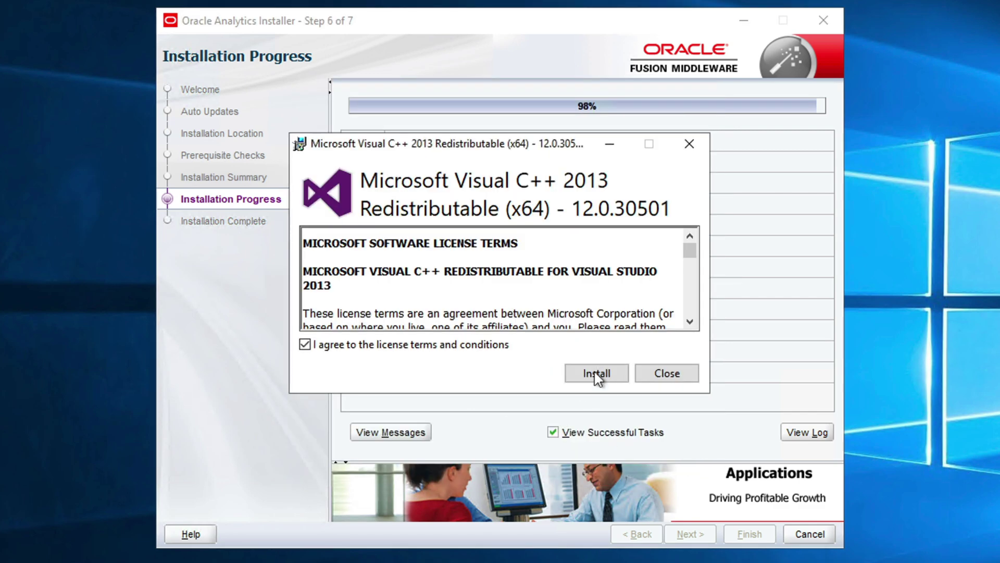
left_click(597, 374)
left_click(649, 373)
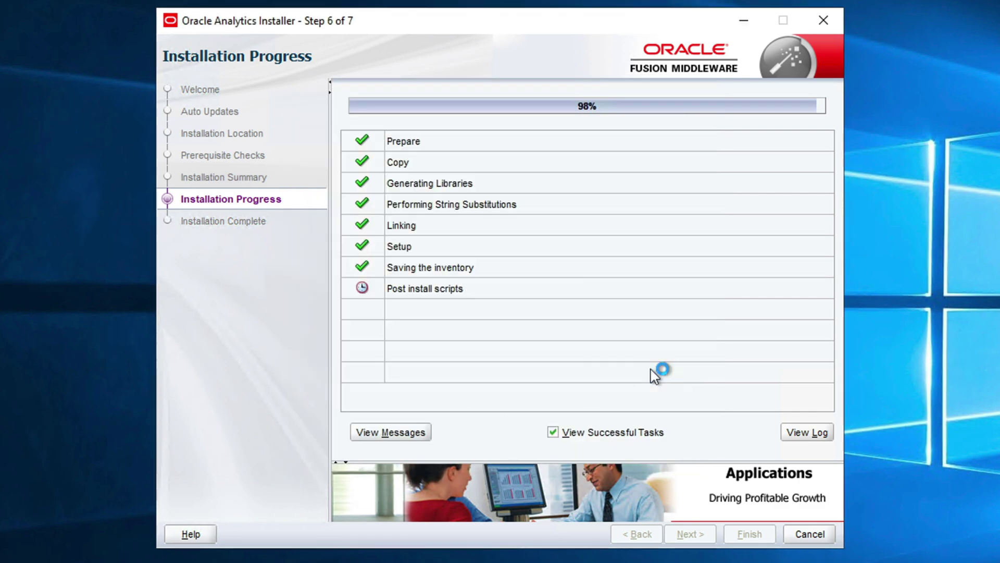
left_click(422, 348)
left_click(599, 374)
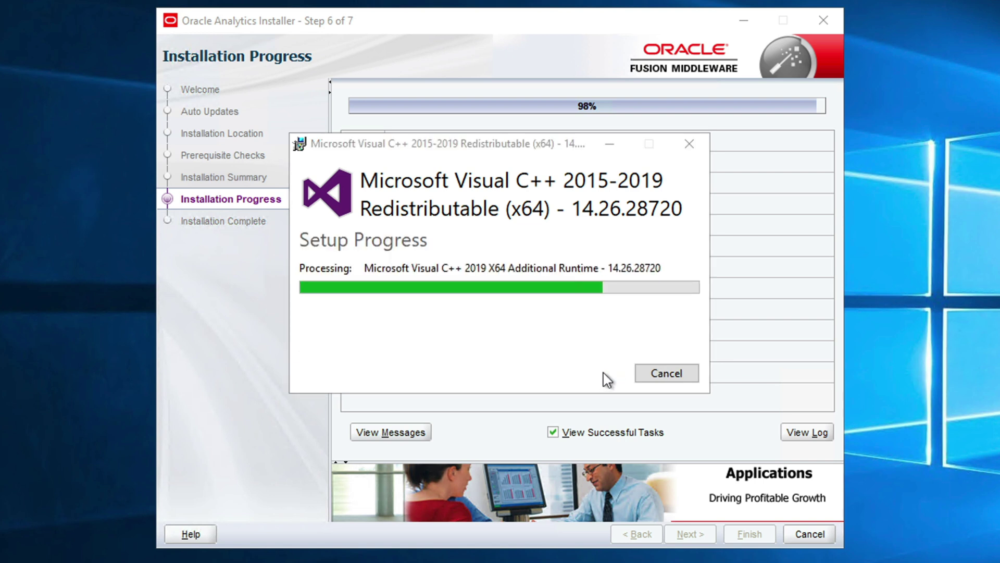
left_click(663, 375)
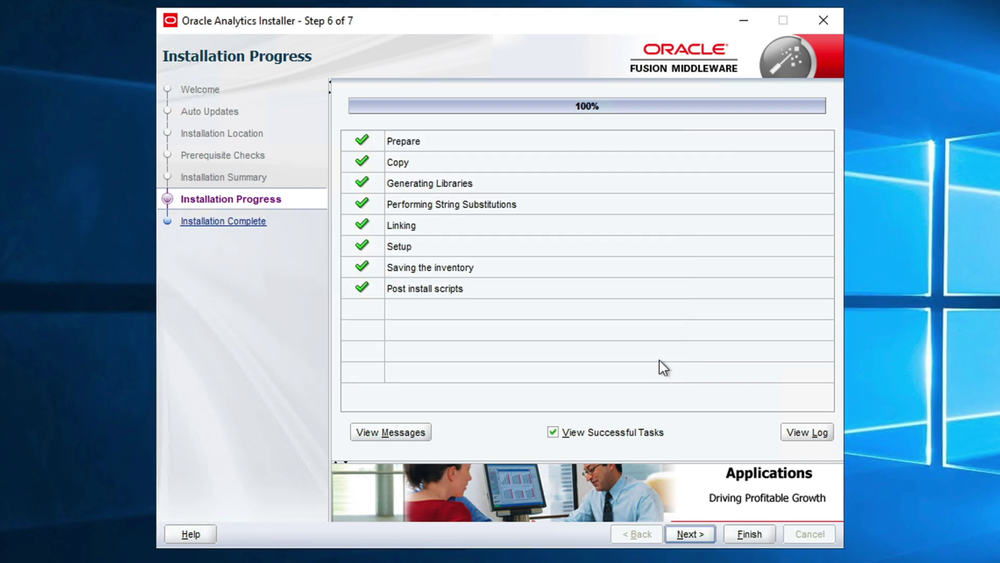
left_click(689, 533)
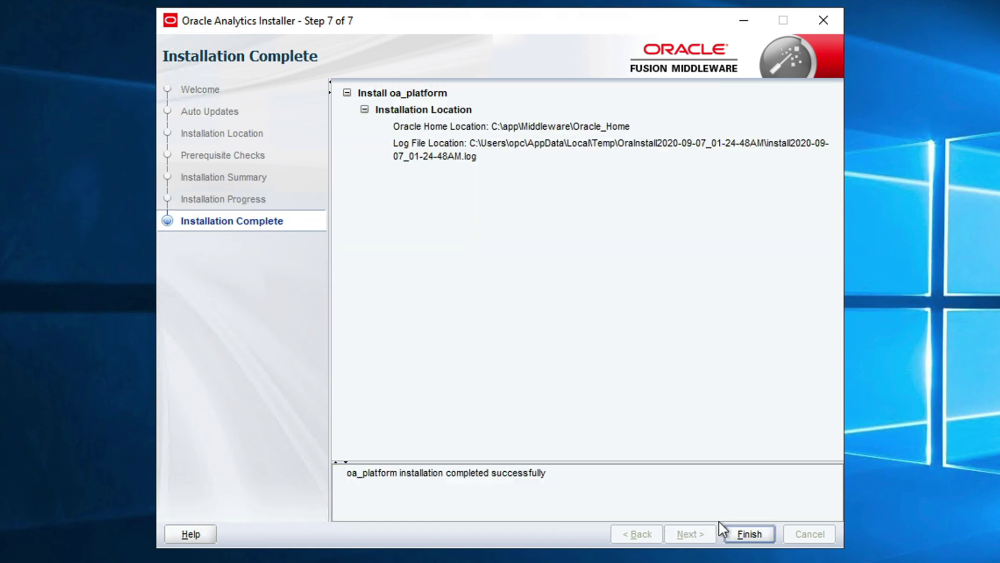
- Finish and close the Oracle Analytics installer
left_click(743, 531)
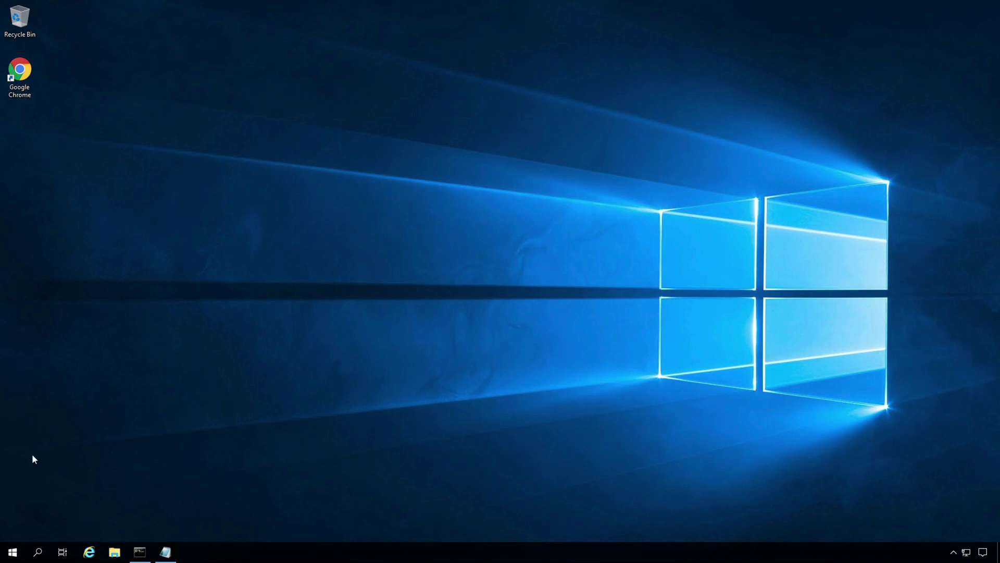
- Browse to C:\app\Middleware\Oracle_Home\oracle_common\bin in File Explorer
left_click(114, 551)
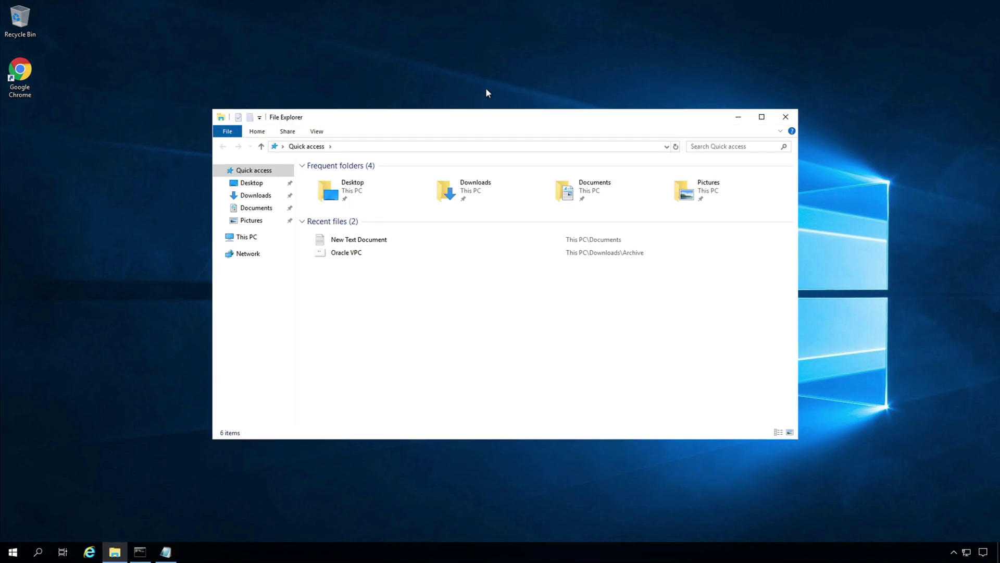
left_click(245, 237)
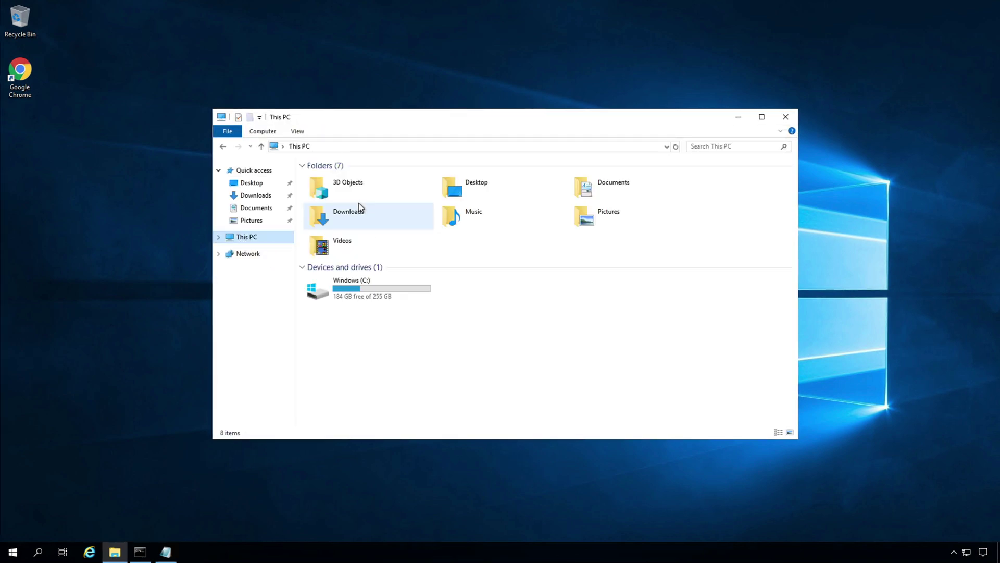
double_click(350, 285)
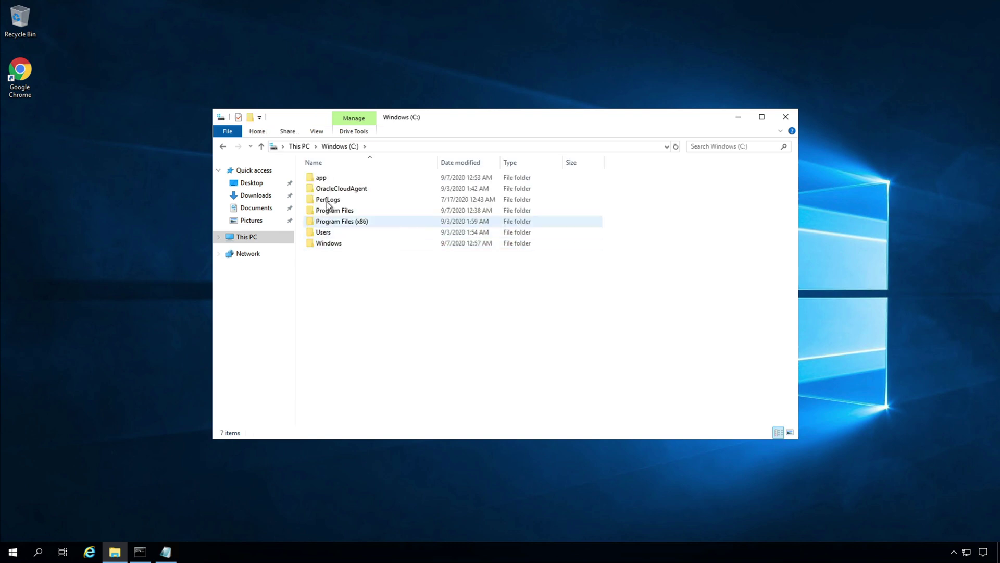
double_click(322, 179)
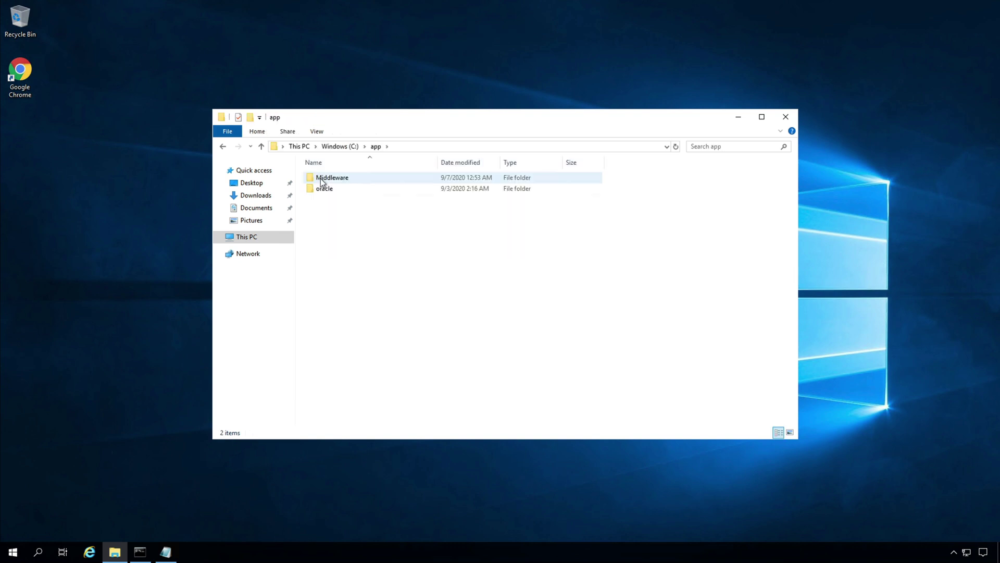
double_click(323, 179)
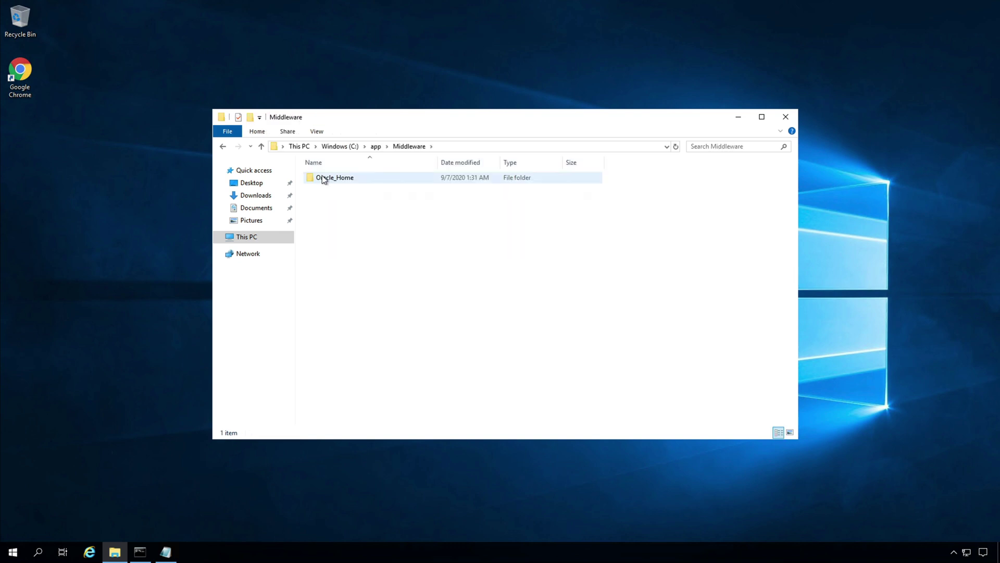
double_click(322, 180)
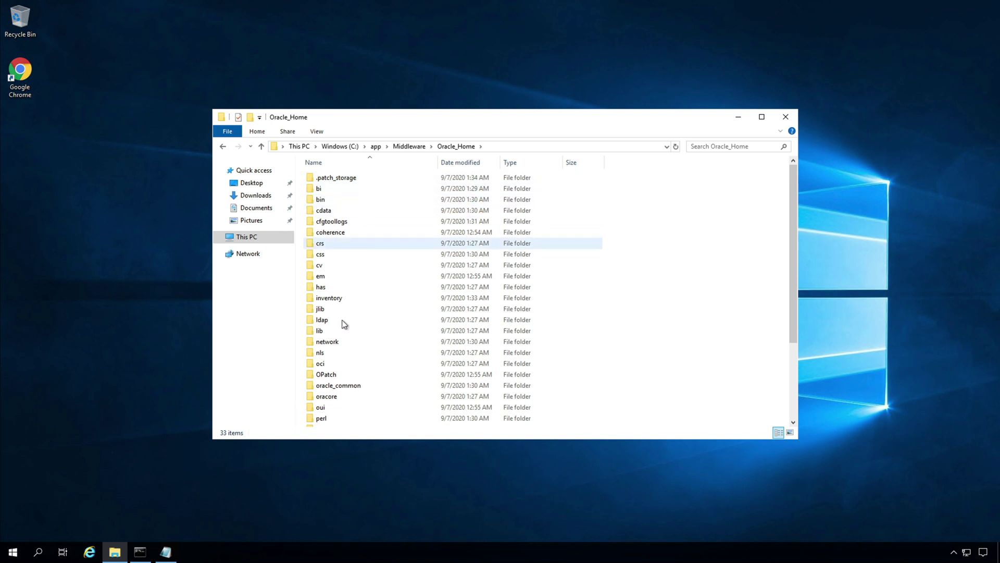
double_click(355, 386)
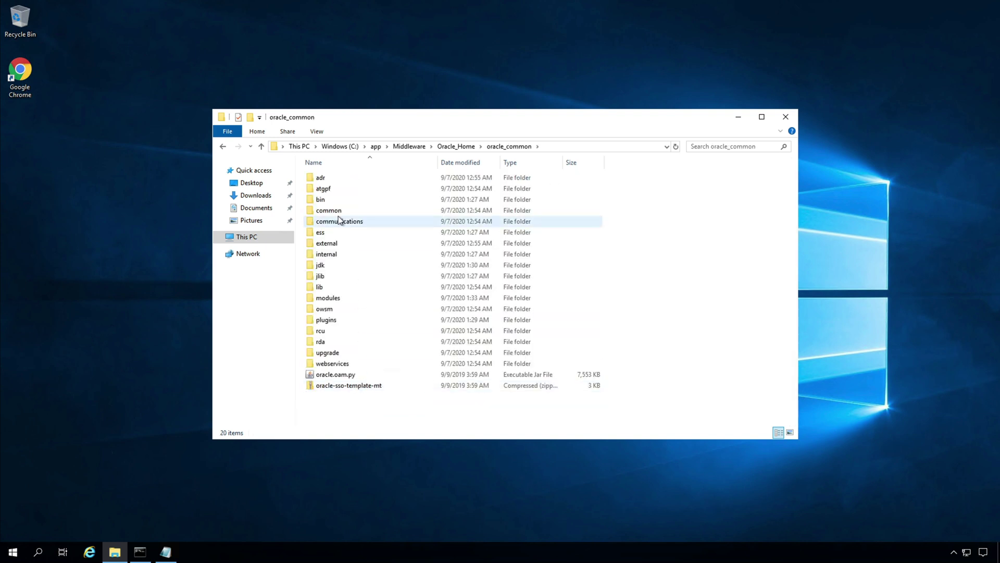
double_click(321, 199)
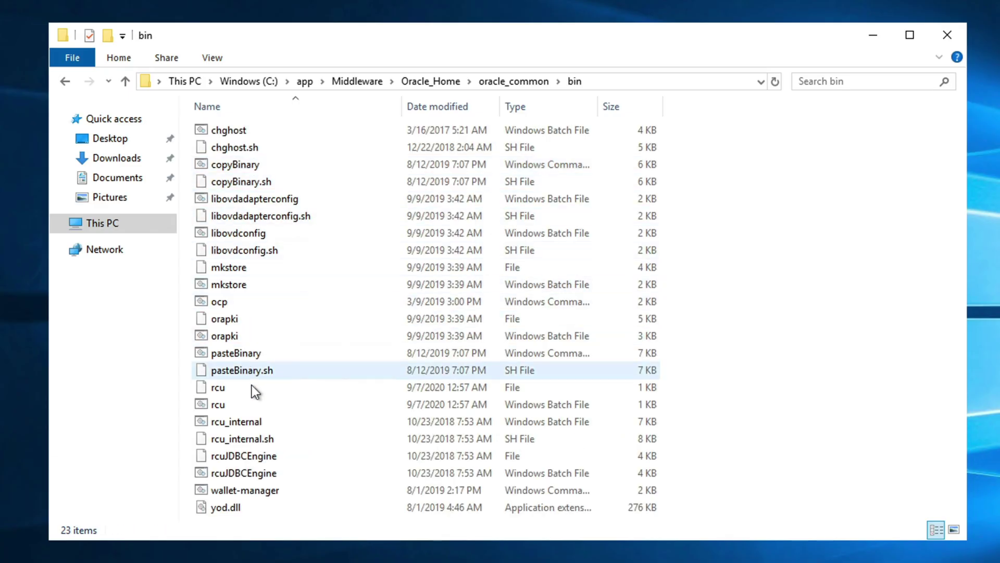
- Run the rcu batch file as administrator
right_click(258, 402)
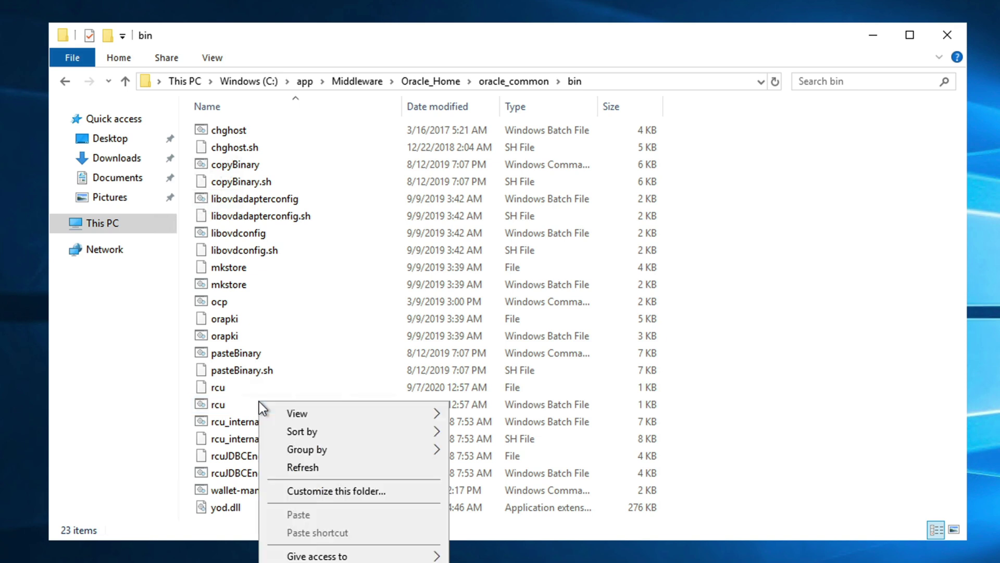
left_click(244, 405)
left_click(243, 405)
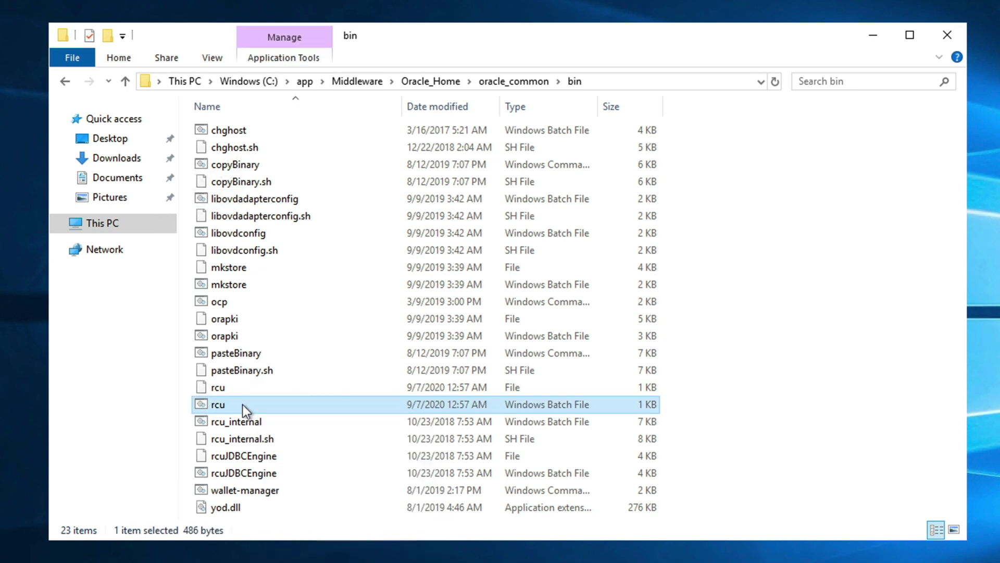
right_click(243, 405)
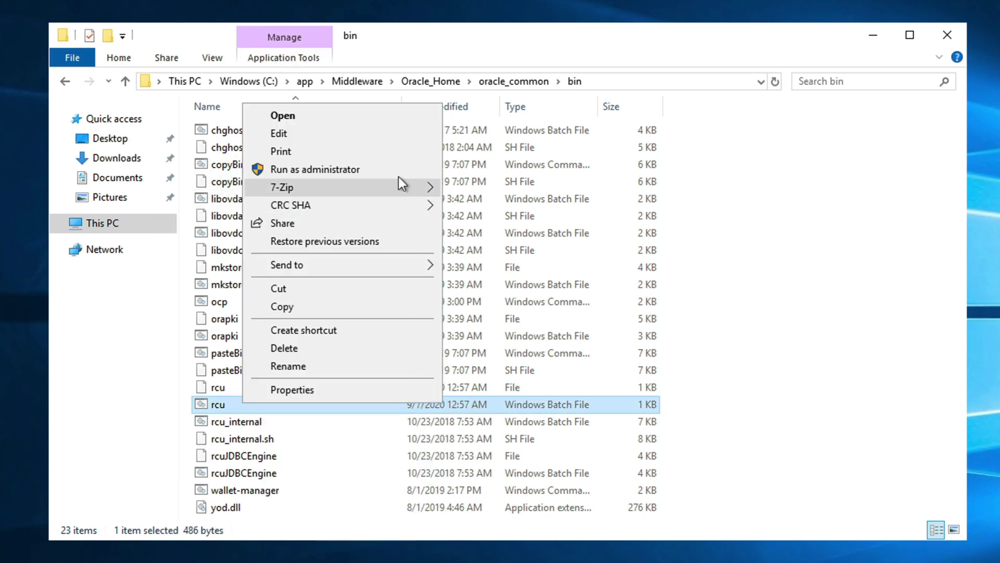
left_click(386, 170)
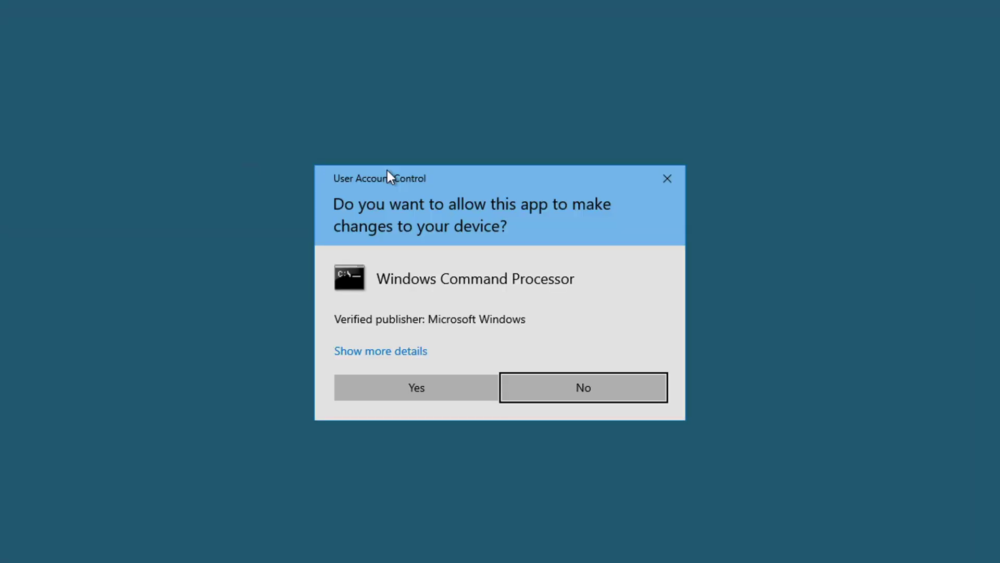
- Grant RCU administrator rights, clear Explorer and cmd away, and advance to Create Repository
left_click(438, 387)
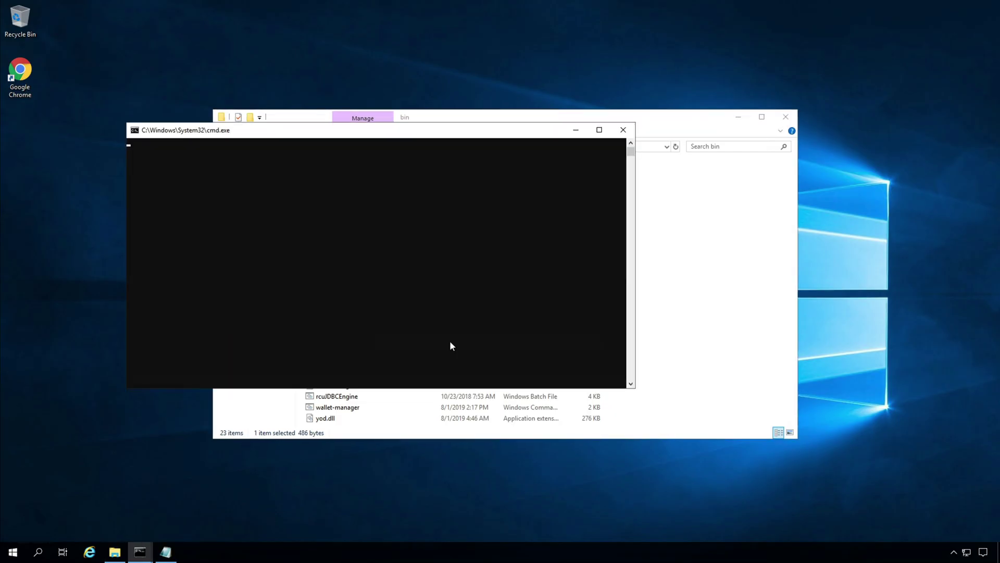
left_click(738, 117)
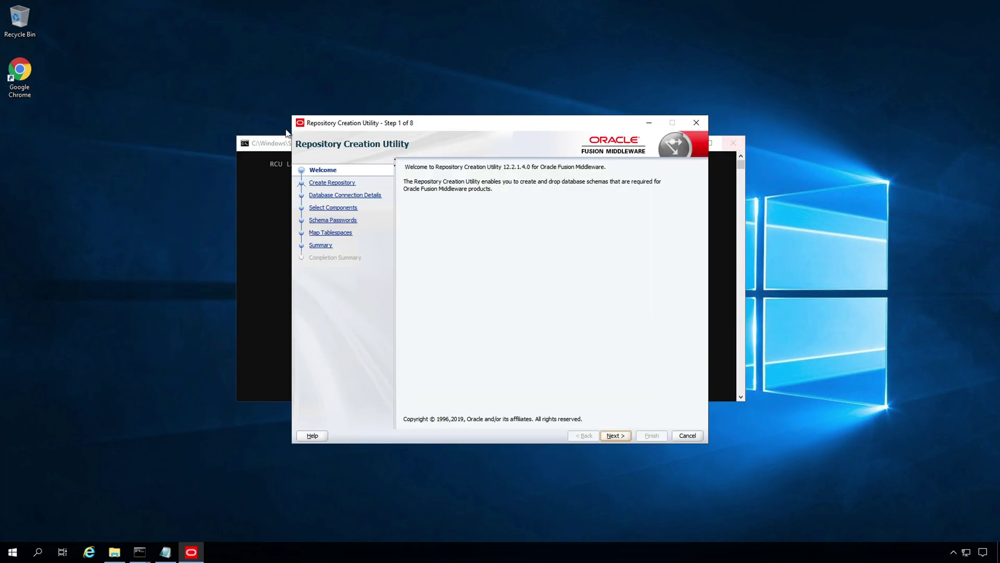
left_click(281, 145)
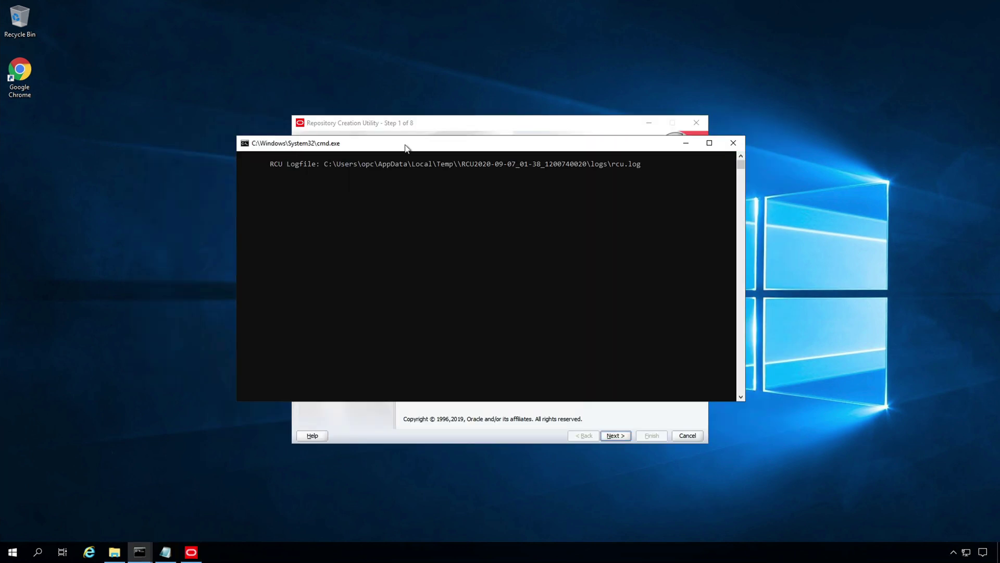
left_click(684, 143)
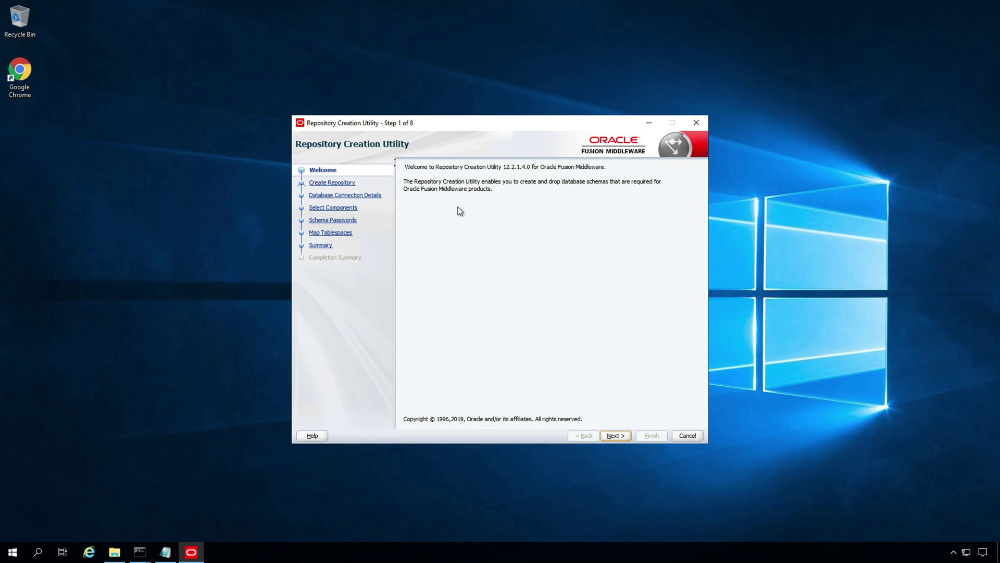
left_click(616, 435)
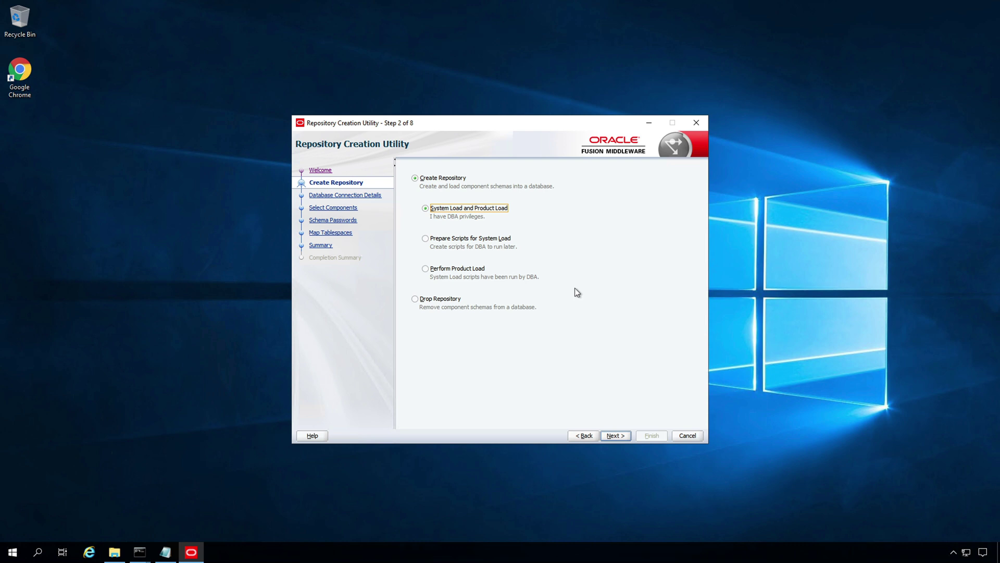
- Validate the localhost:1521 orclpdb connection and pass prerequisite checks for the DEV-prefixed components
left_click(615, 437)
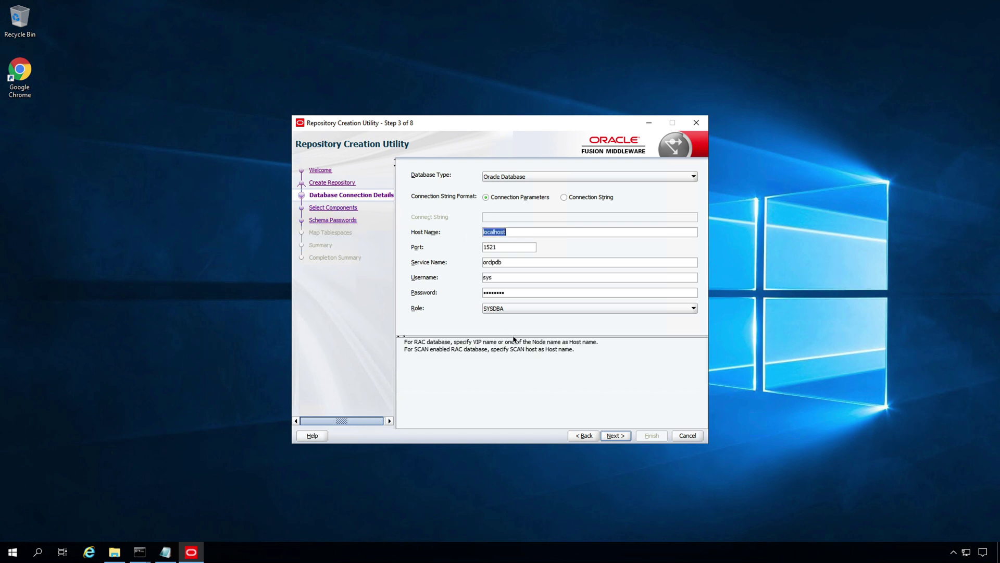
left_click(615, 436)
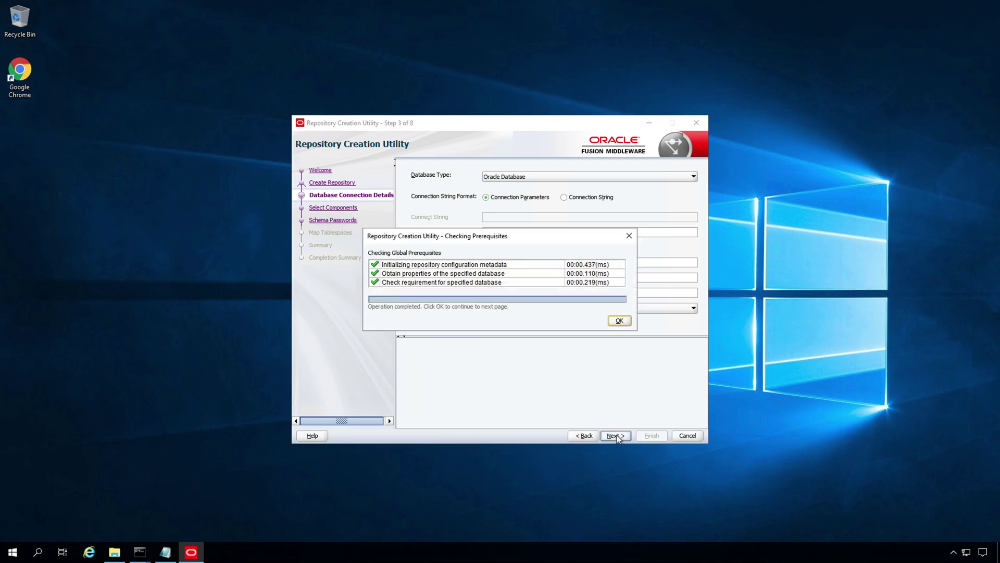
left_click(620, 321)
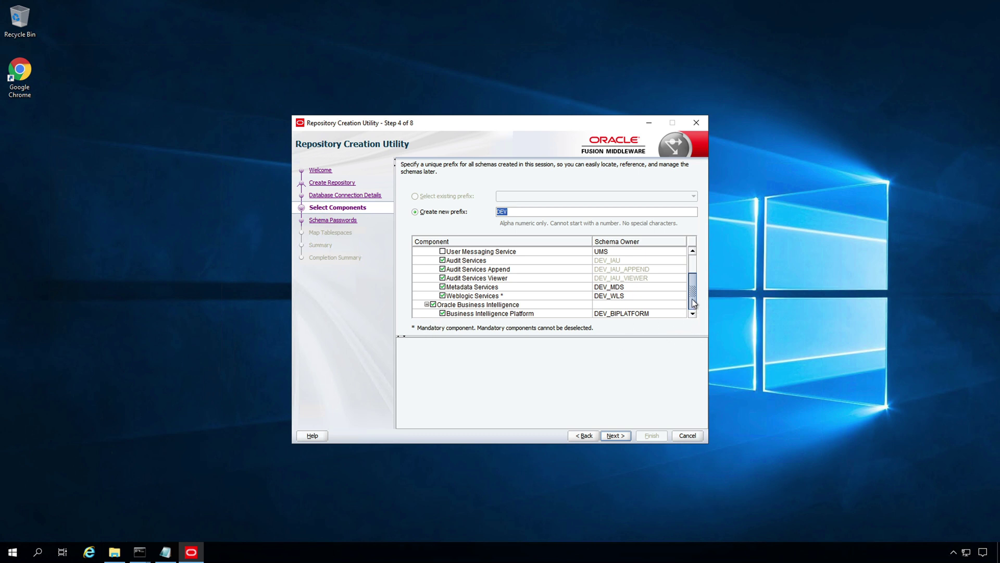
left_click_drag(692, 298, 697, 324)
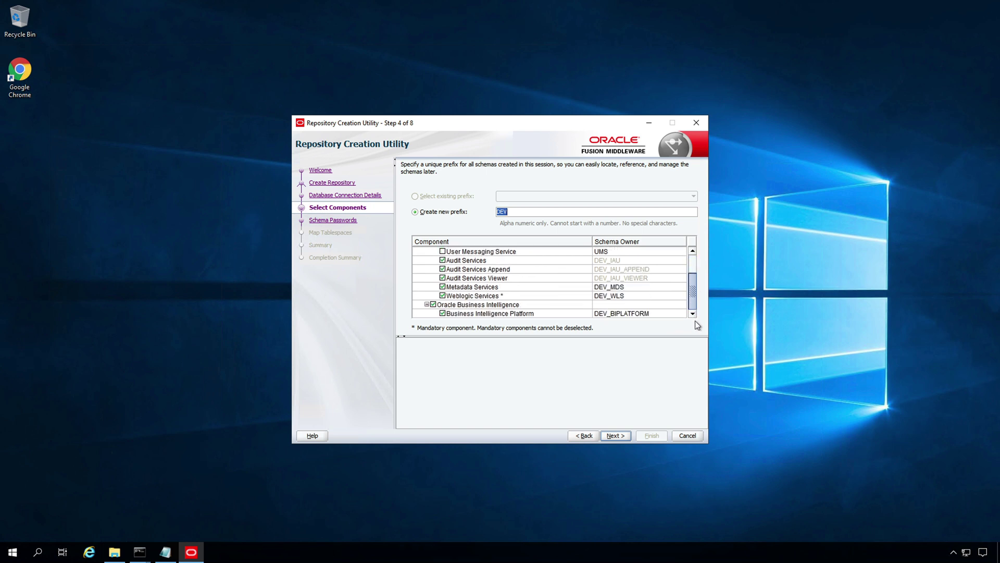
left_click(618, 435)
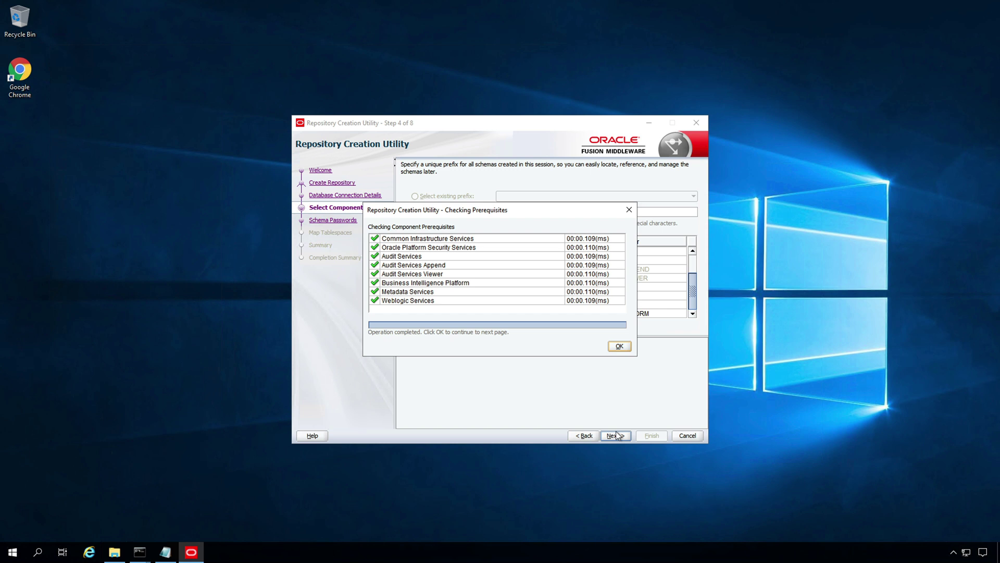
- Replace the prefilled password with one shared password for all schemas and confirm it
left_click(619, 346)
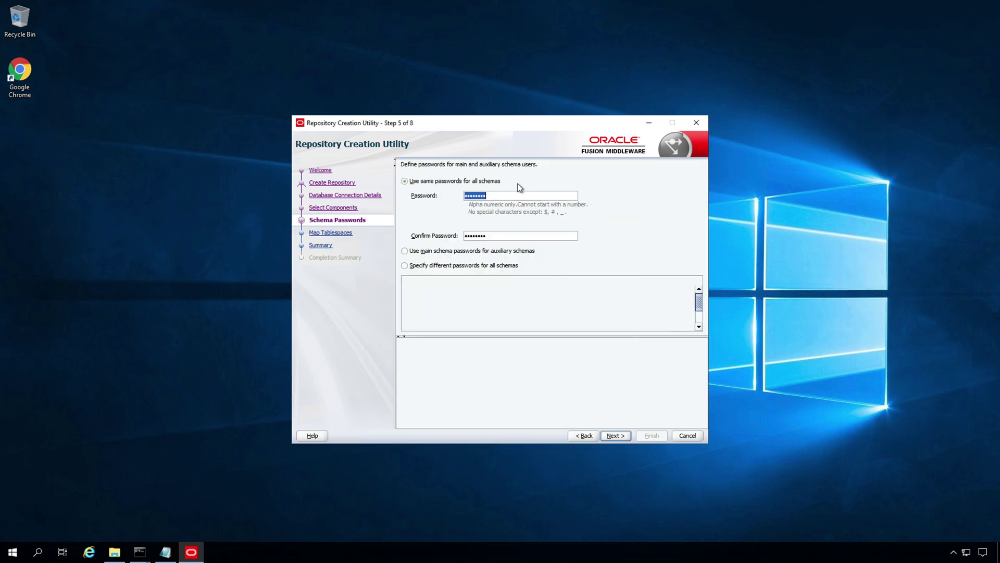
key("BackSpace")
type("•••••")
key("Tab")
type("•••••")
left_click(615, 435)
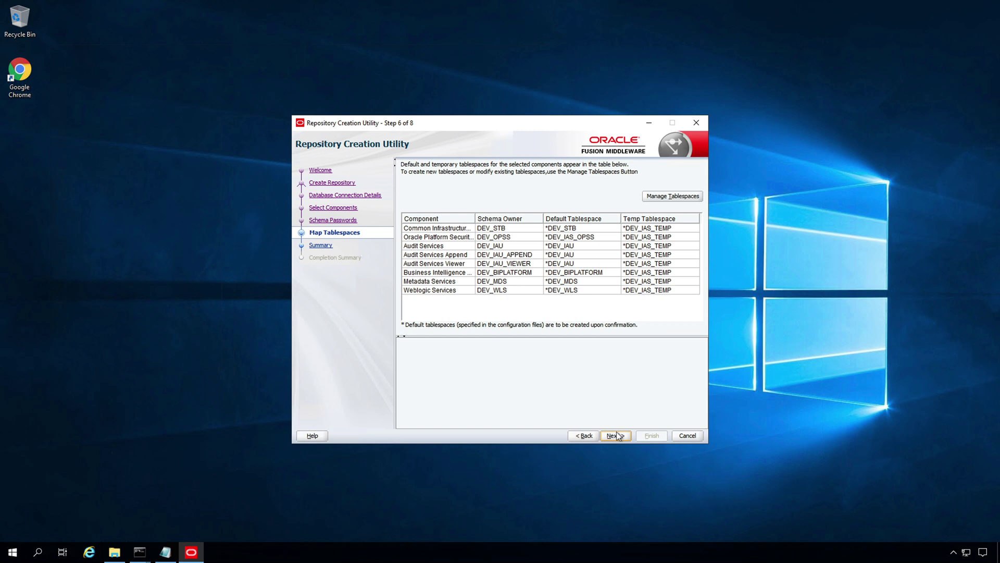
- Accept the default tablespace mapping and confirm creating the missing tablespaces
left_click(616, 437)
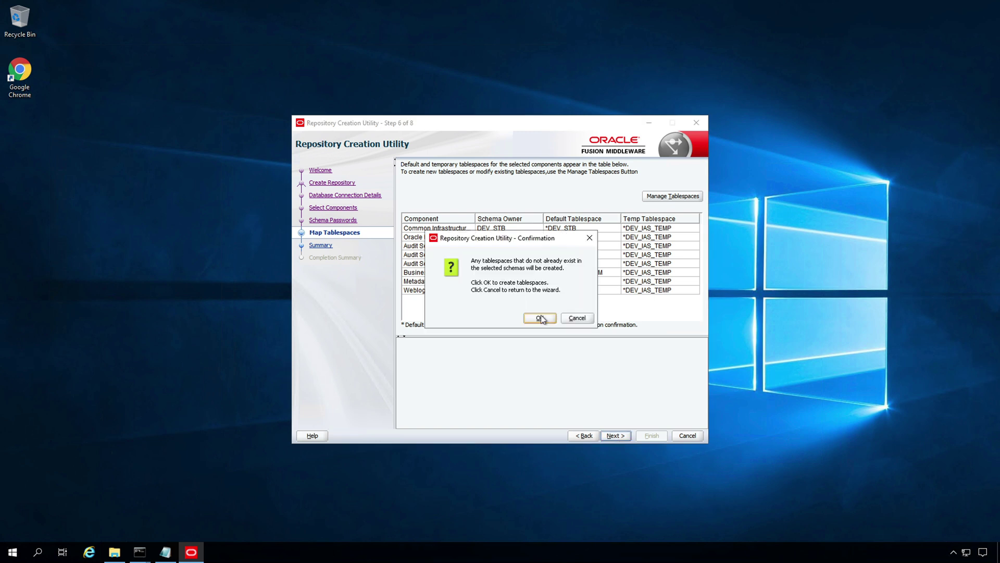
left_click(540, 319)
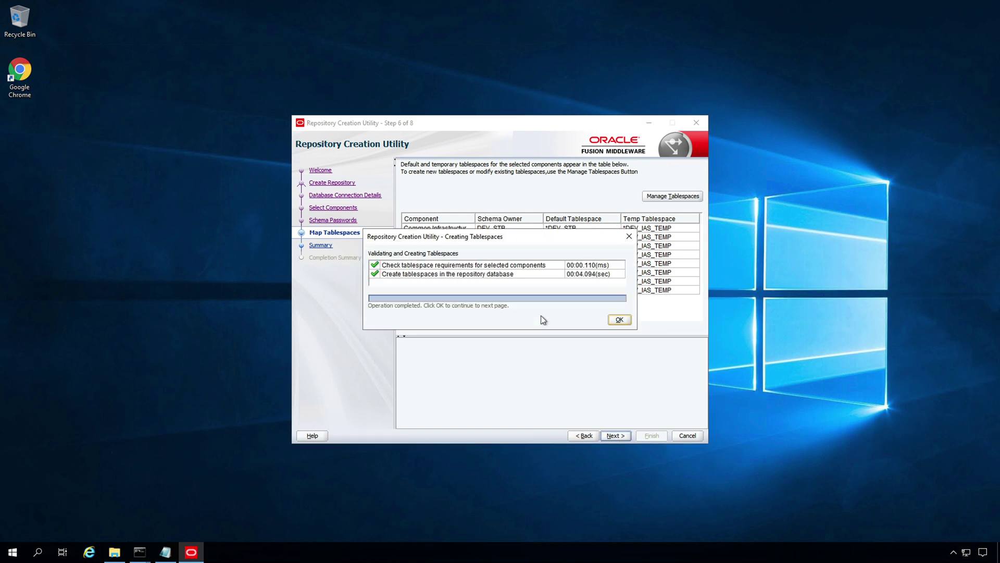
key("Return")
- Create the DEV repository schemas from the Summary page, then close the utility
left_click(652, 435)
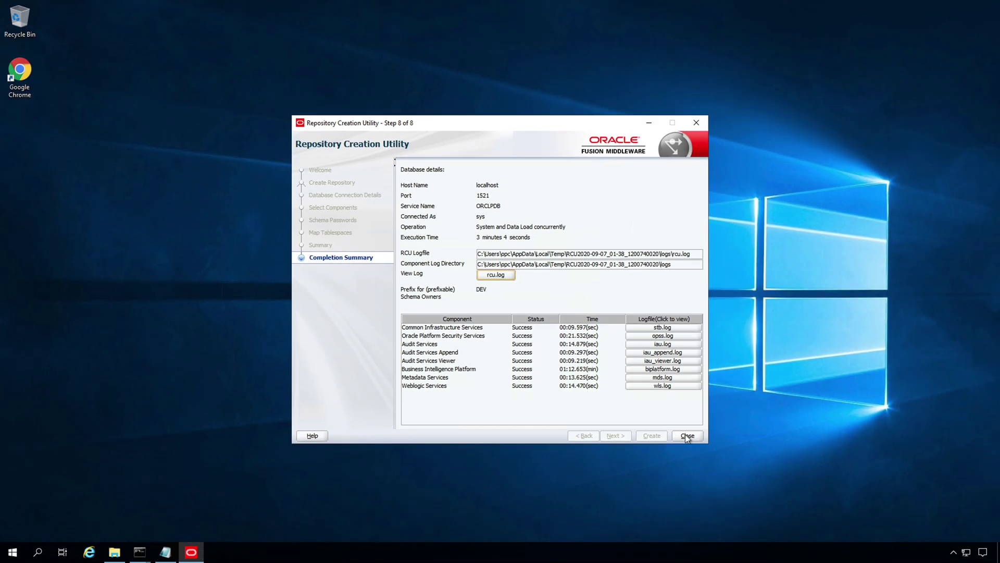
left_click(687, 436)
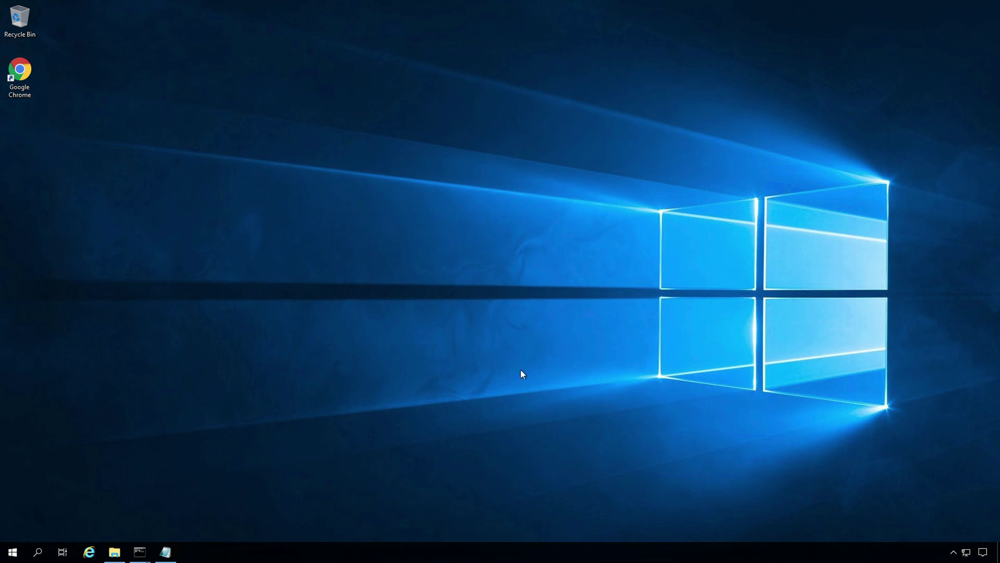
- Restore File Explorer and navigate to the Oracle_Home\bi\bin folder
left_click(115, 552)
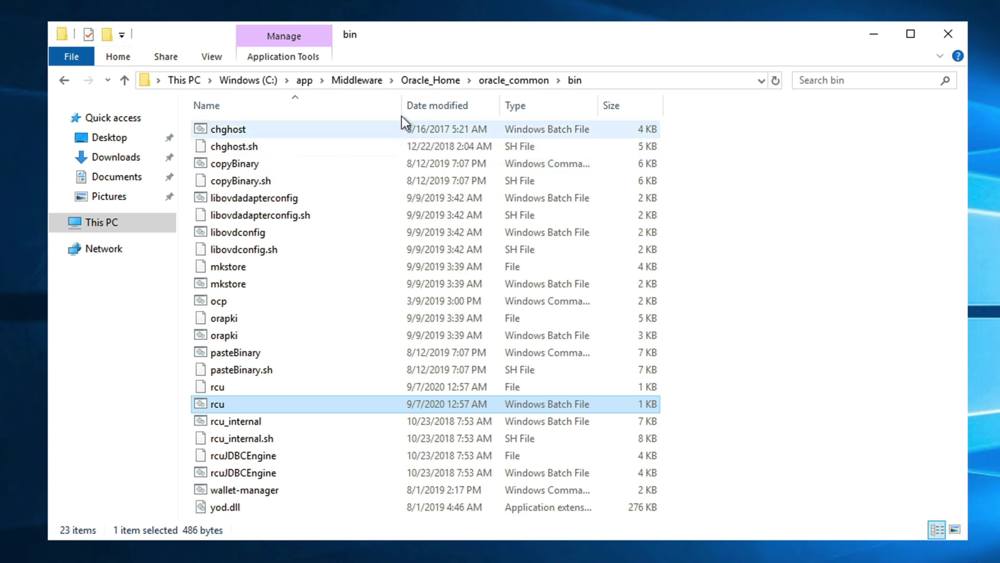
left_click(423, 80)
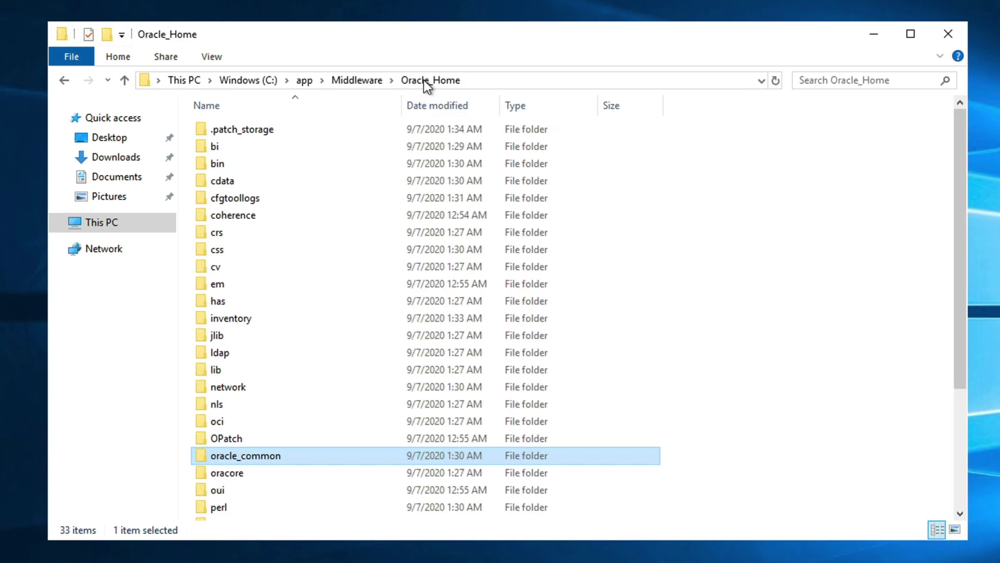
left_click(229, 147)
double_click(228, 146)
double_click(229, 163)
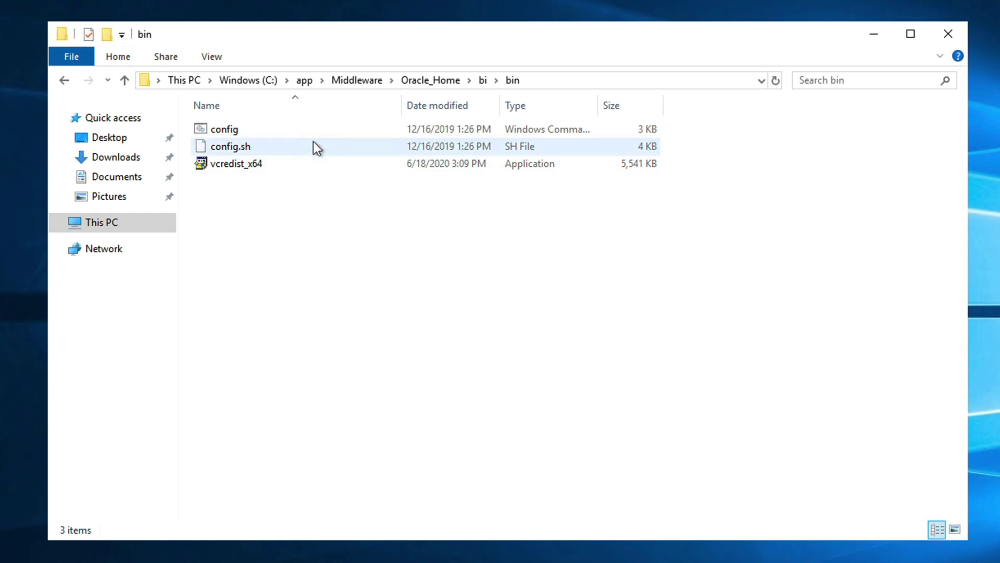
- Run the config script as administrator, approving the UAC prompt, and move Explorer aside
right_click(296, 124)
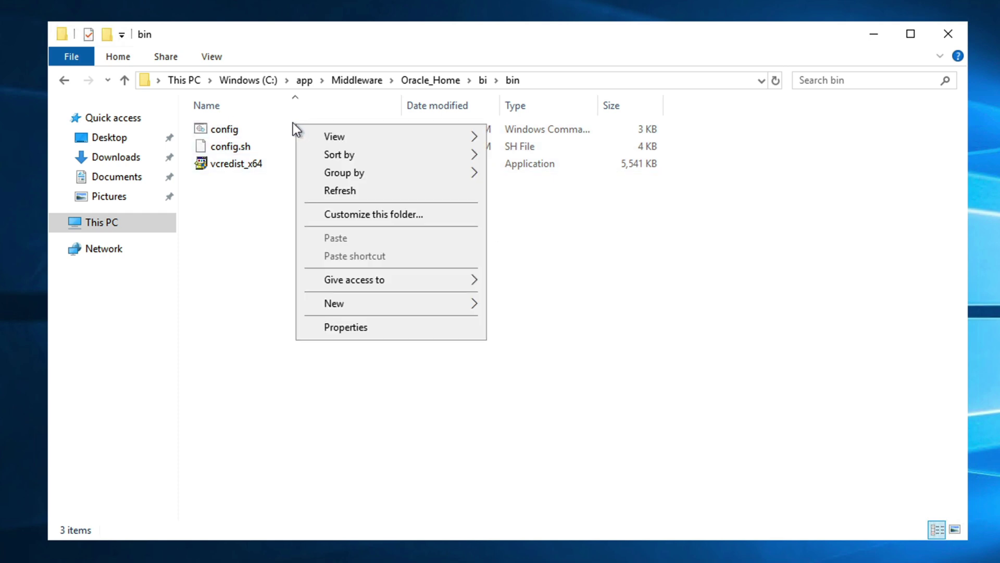
left_click(277, 126)
right_click(277, 128)
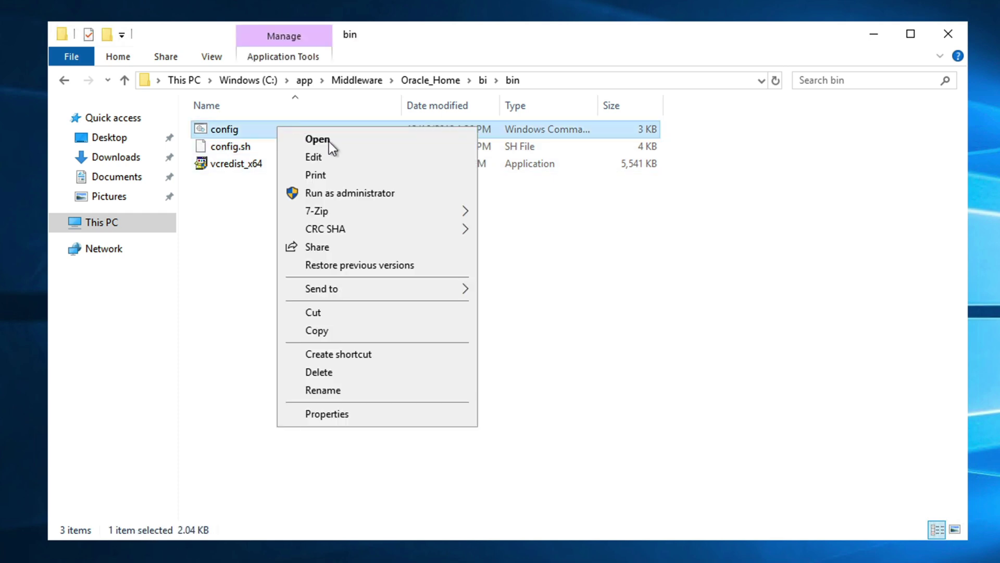
left_click(367, 193)
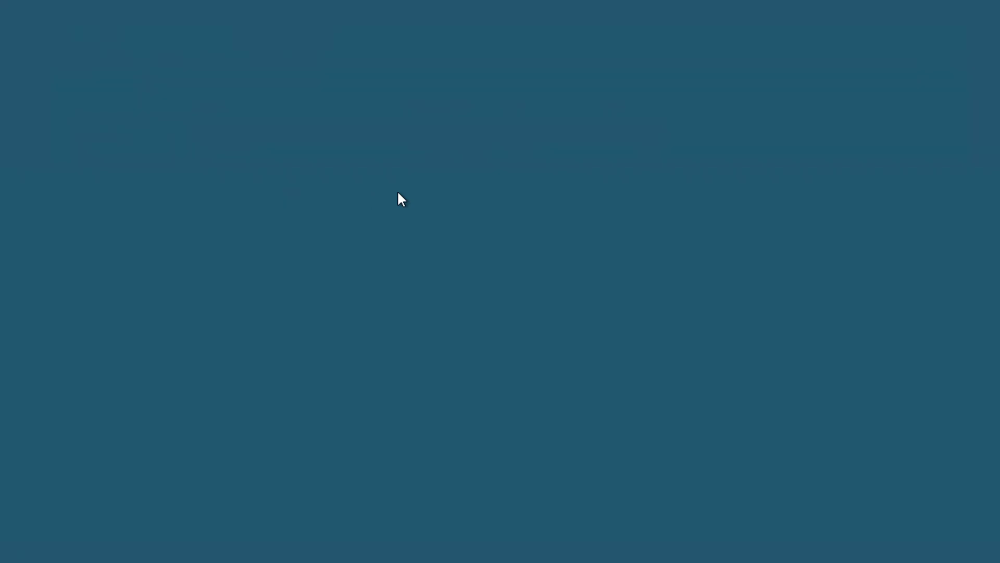
left_click(409, 392)
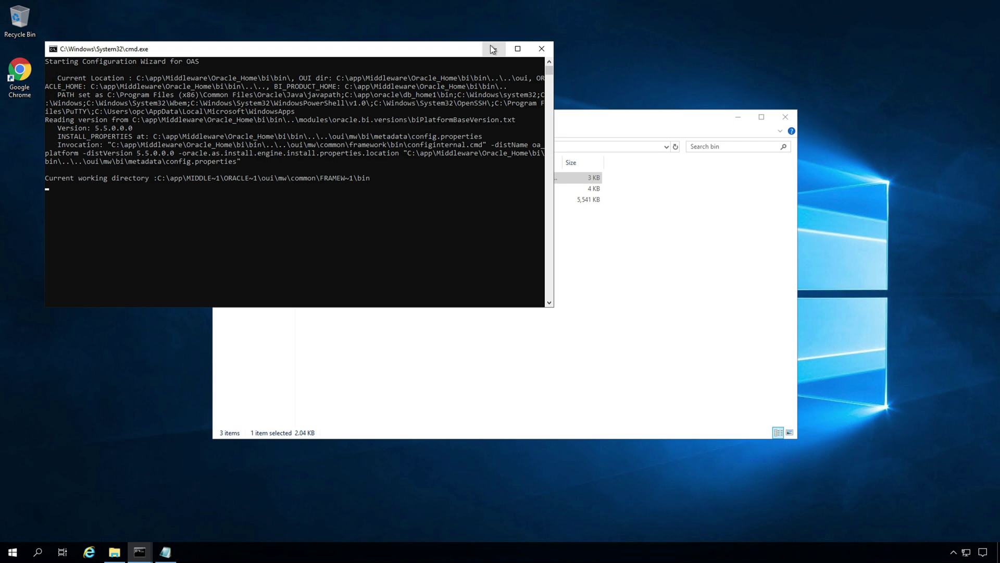
left_click(734, 117)
left_click(733, 117)
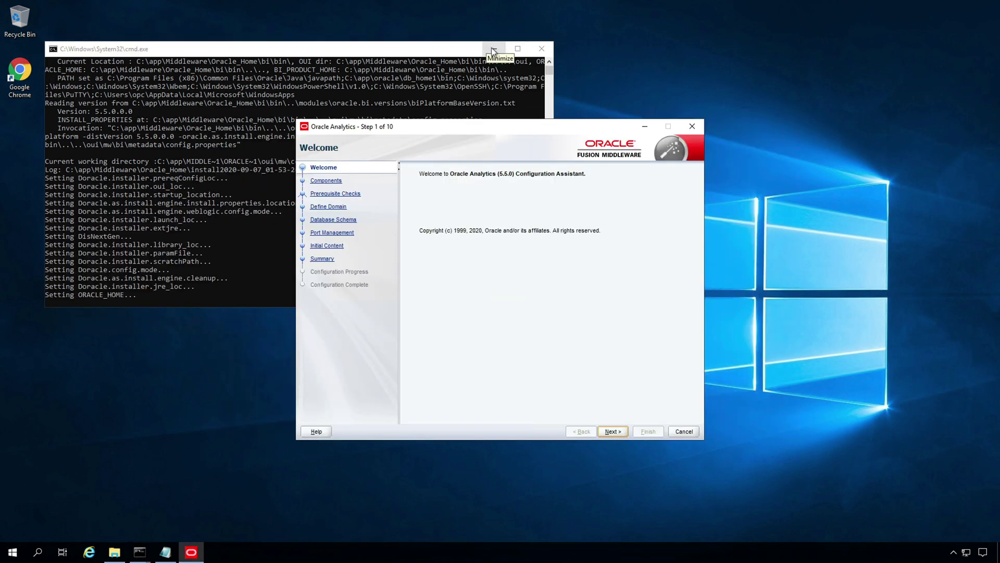
- Keep both Analytics components and continue past the passed prerequisite checks to Define Domain
left_click(490, 49)
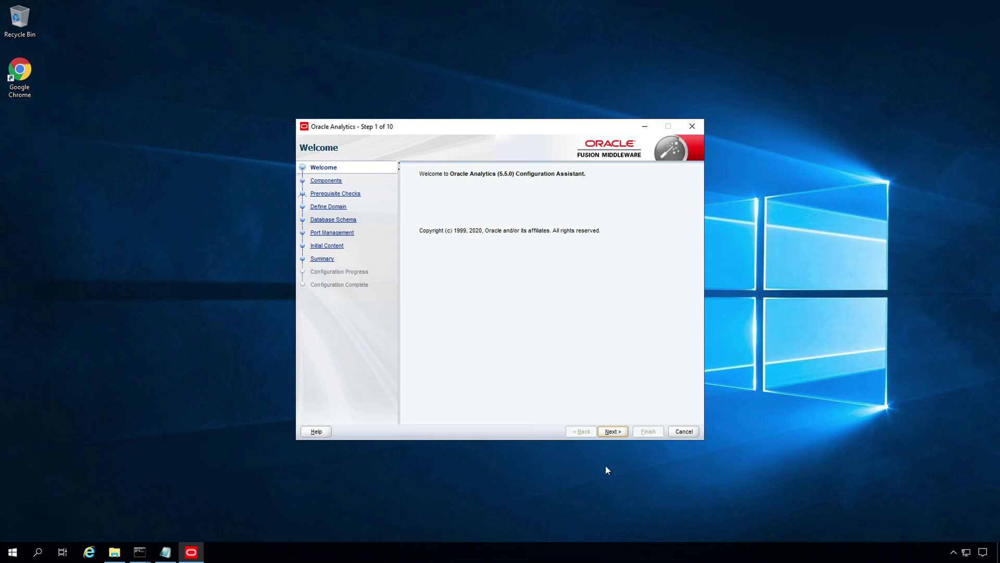
left_click(610, 430)
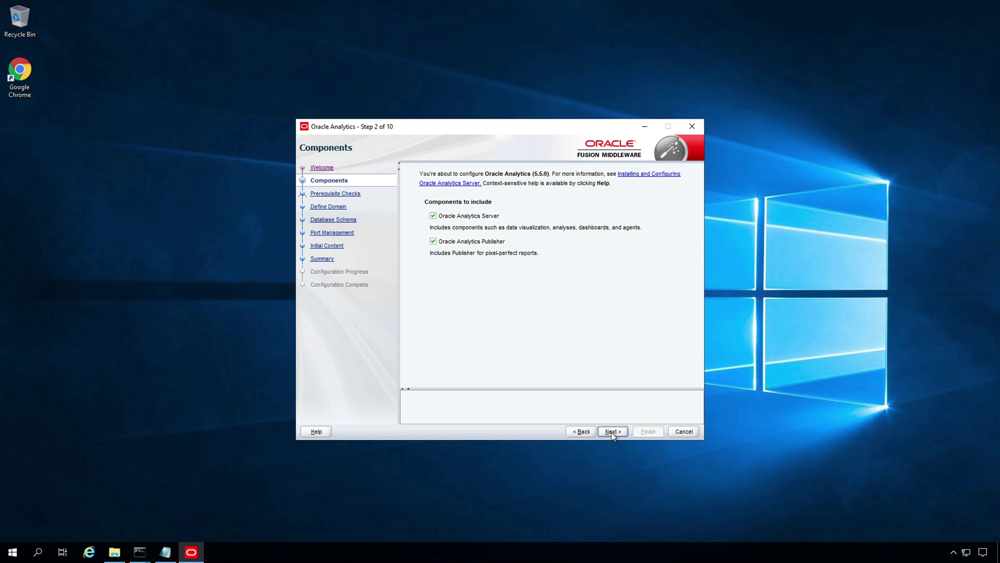
left_click(612, 432)
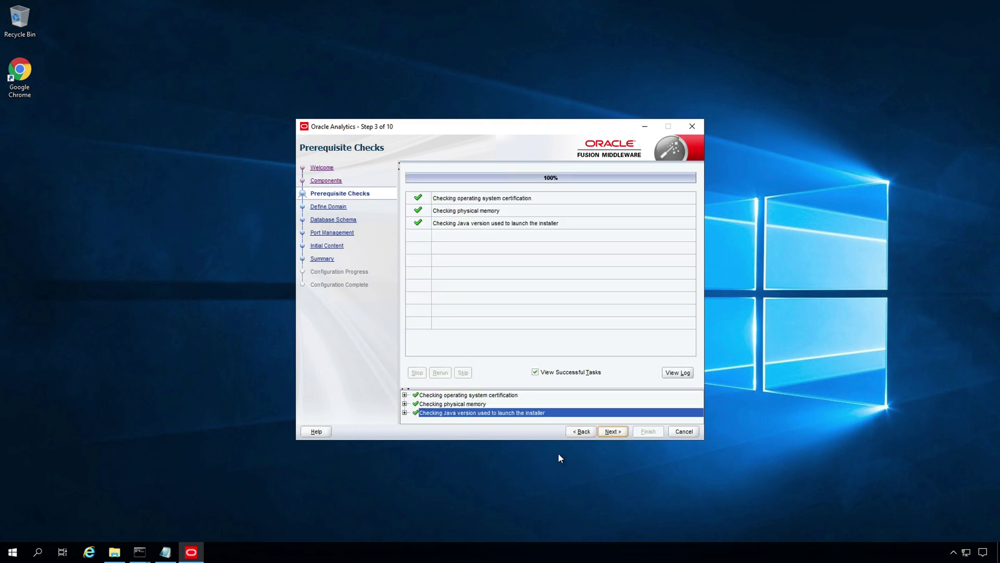
left_click(614, 432)
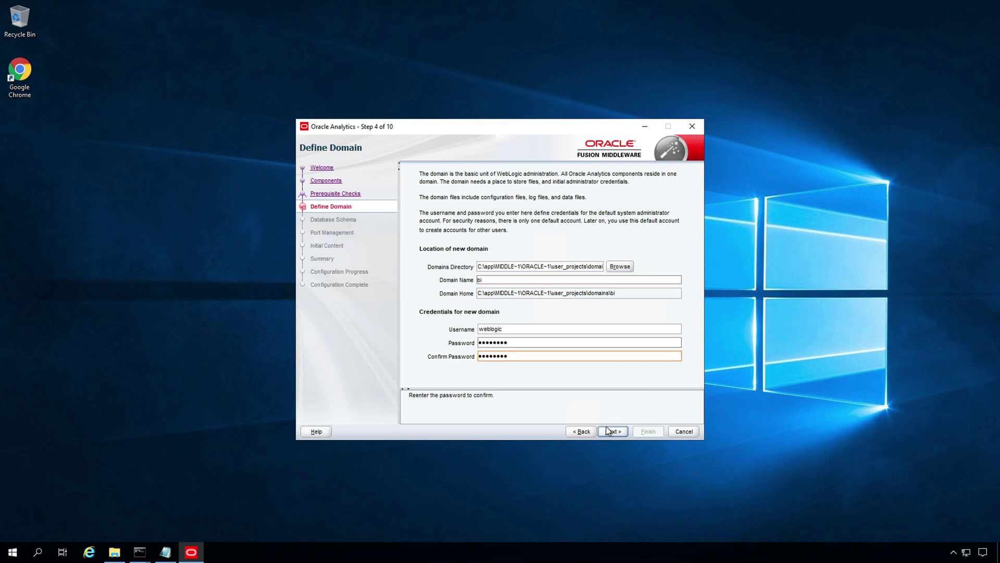
- Choose 'Use existing schemas', enter the database connect string, and continue to Port Management
left_click(613, 432)
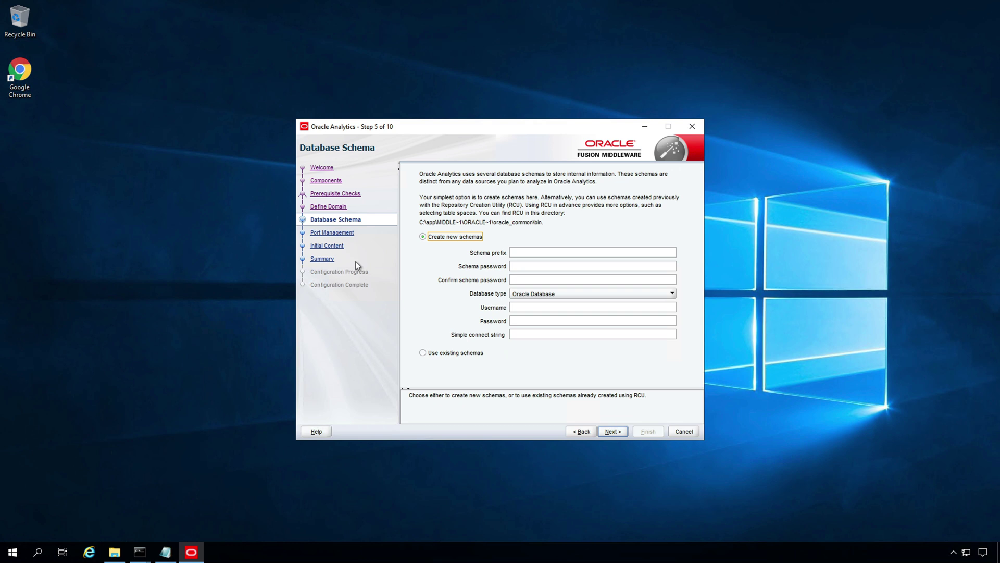
left_click(422, 352)
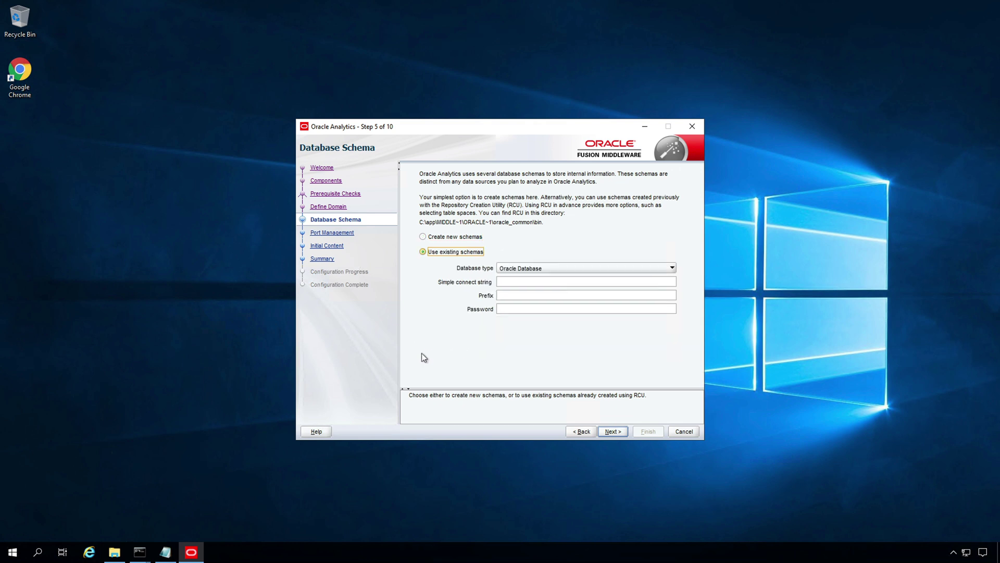
left_click(575, 285)
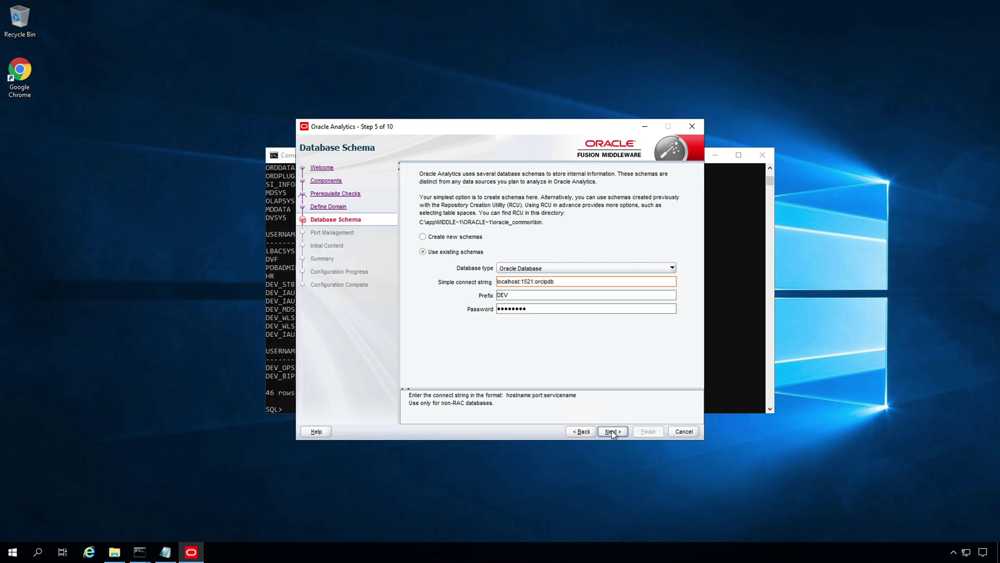
left_click(612, 431)
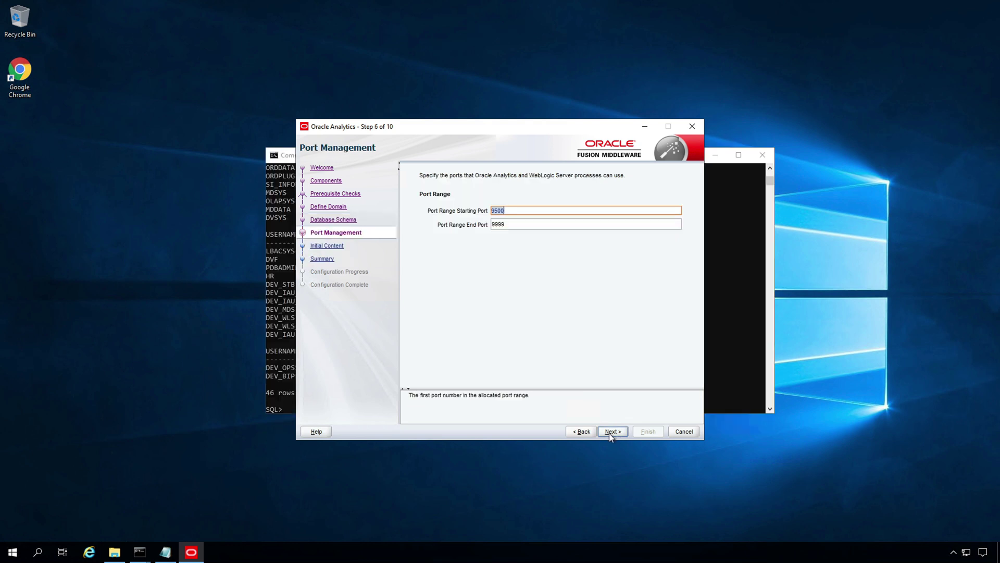
- Accept ports 9500–9999 and clean installation, review the domain bi summary, and configure
left_click(613, 434)
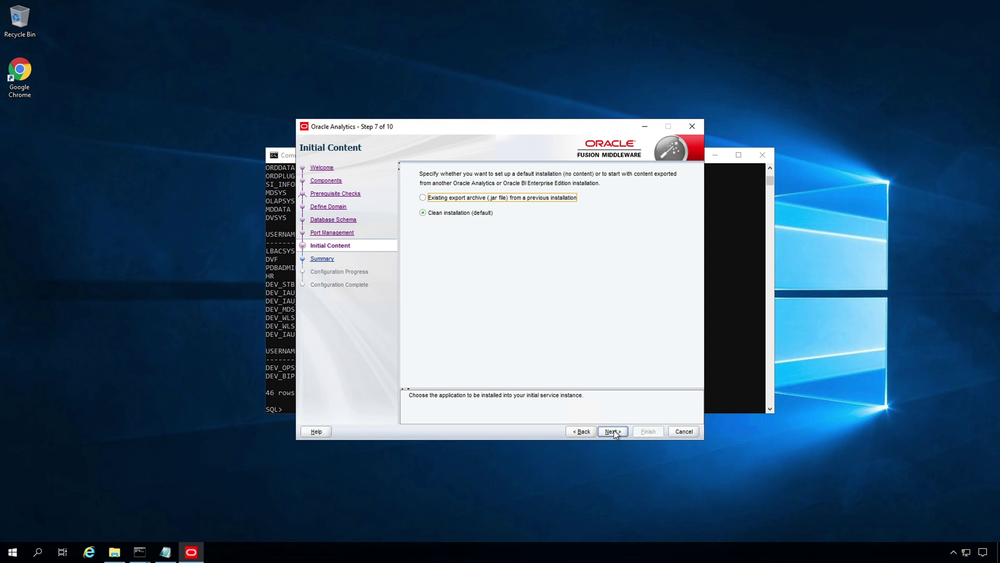
left_click(614, 432)
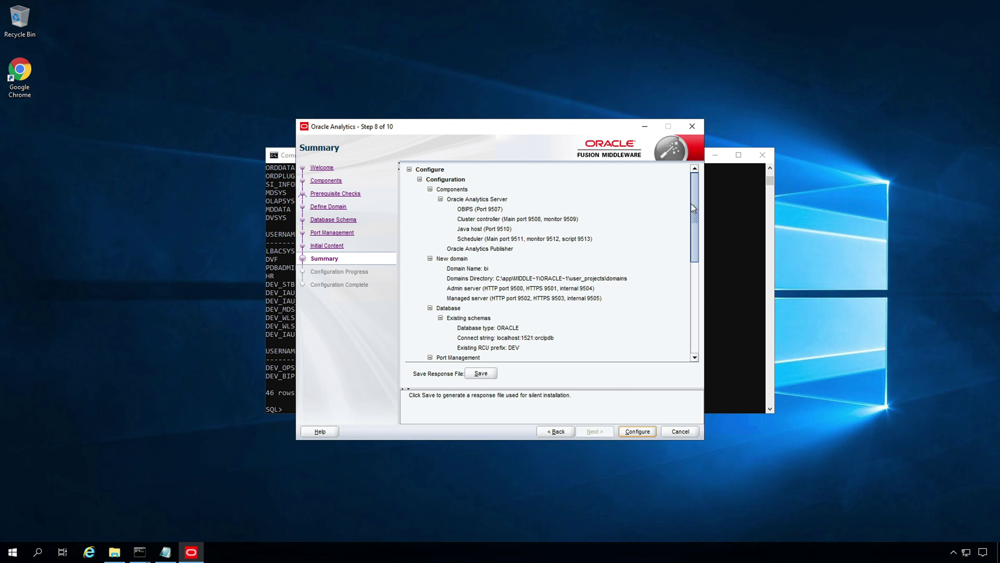
left_click_drag(694, 200, 632, 431)
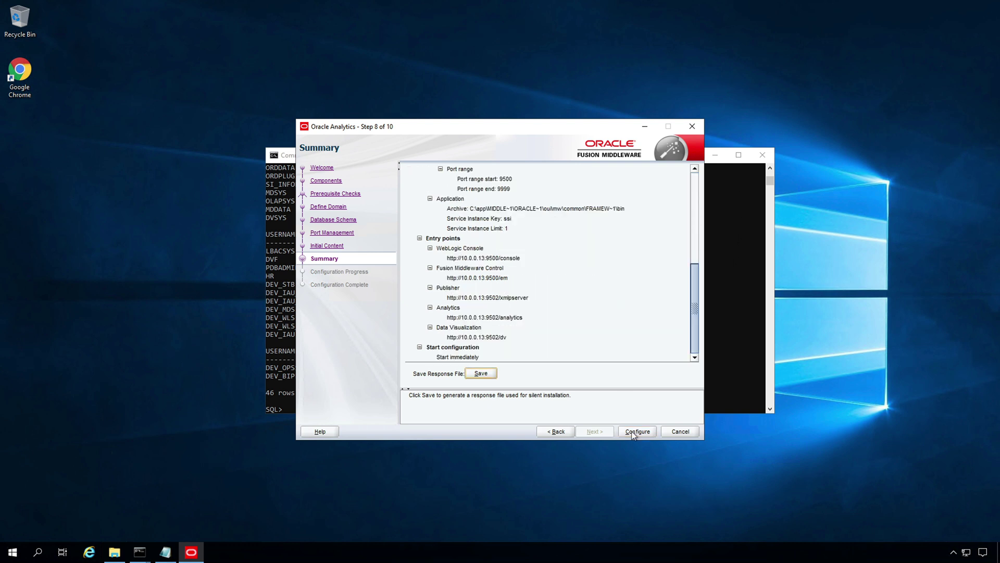
left_click(634, 432)
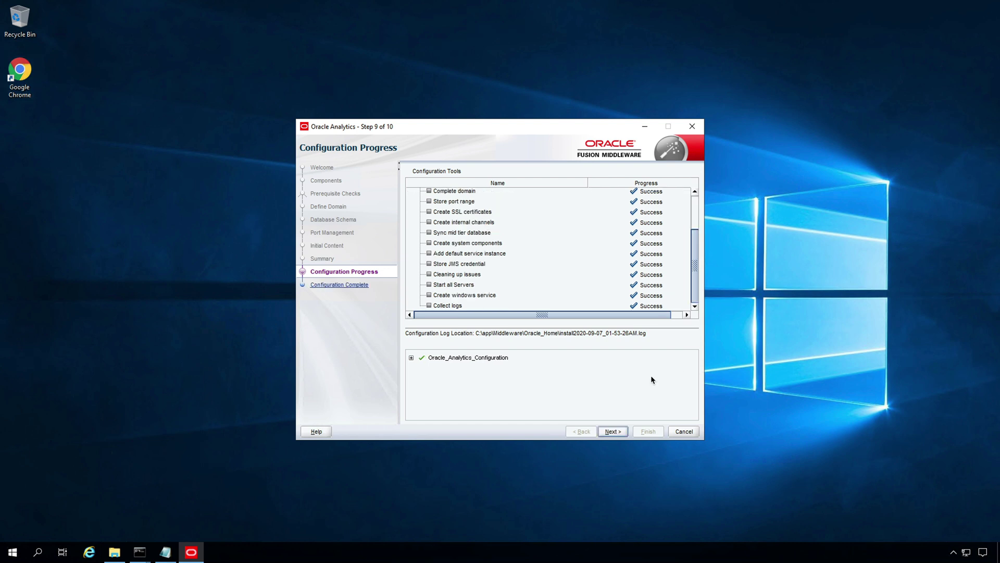
- After all configuration tasks succeed, proceed to Configuration Complete and finish the wizard
left_click(613, 431)
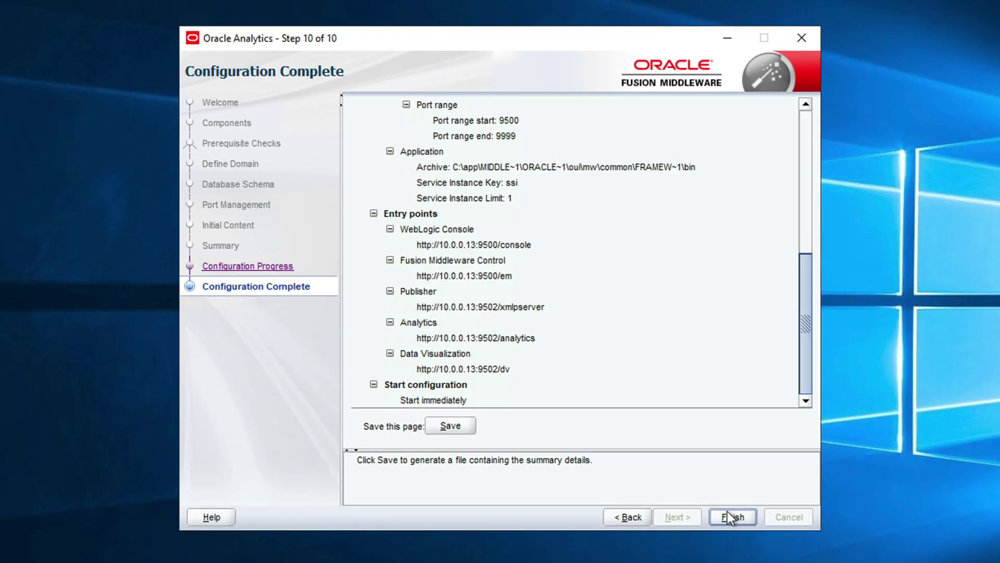
left_click(646, 431)
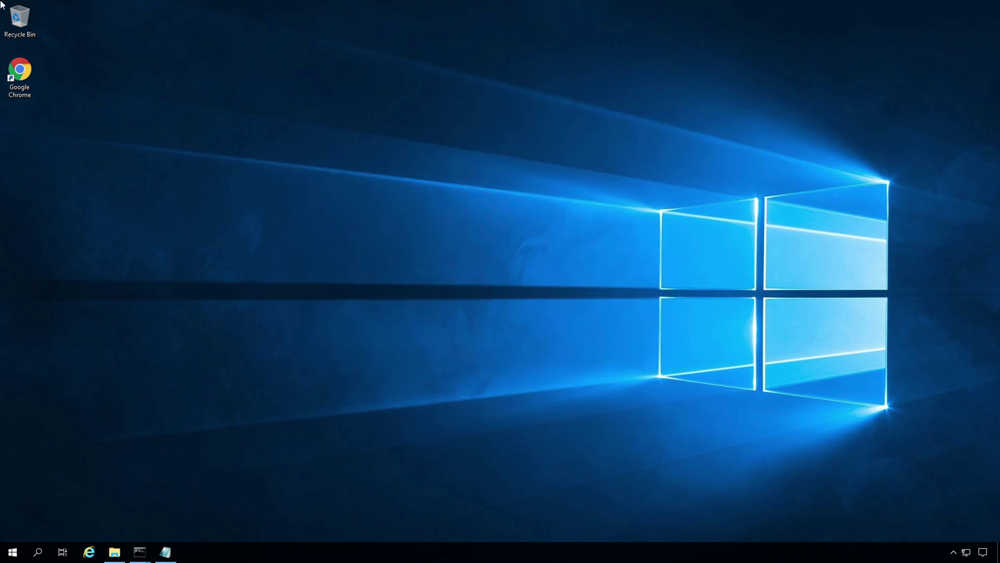
- Launch Chrome and load localhost:9502/analytics to reach the Oracle Analytics sign-in page
double_click(18, 69)
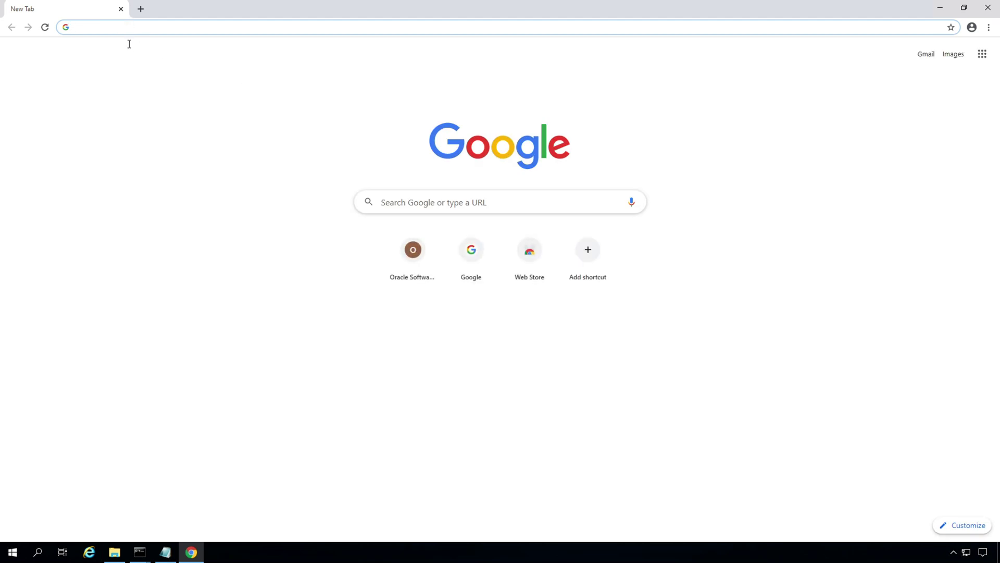
type("localhost:9502/analytics")
key("Return")
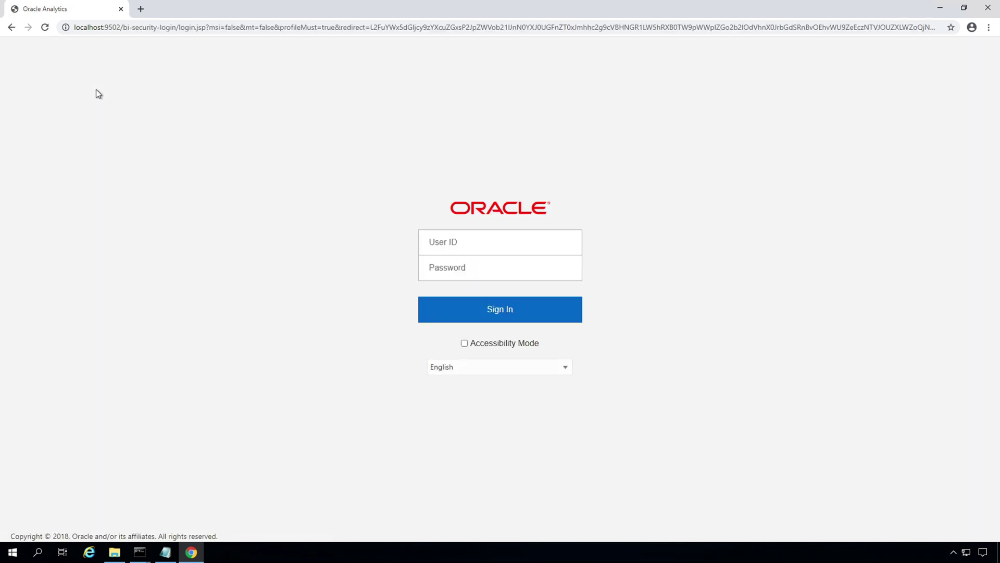
- Sign in to Oracle Analytics with the administrator user name and password
left_click(467, 240)
type("wed")
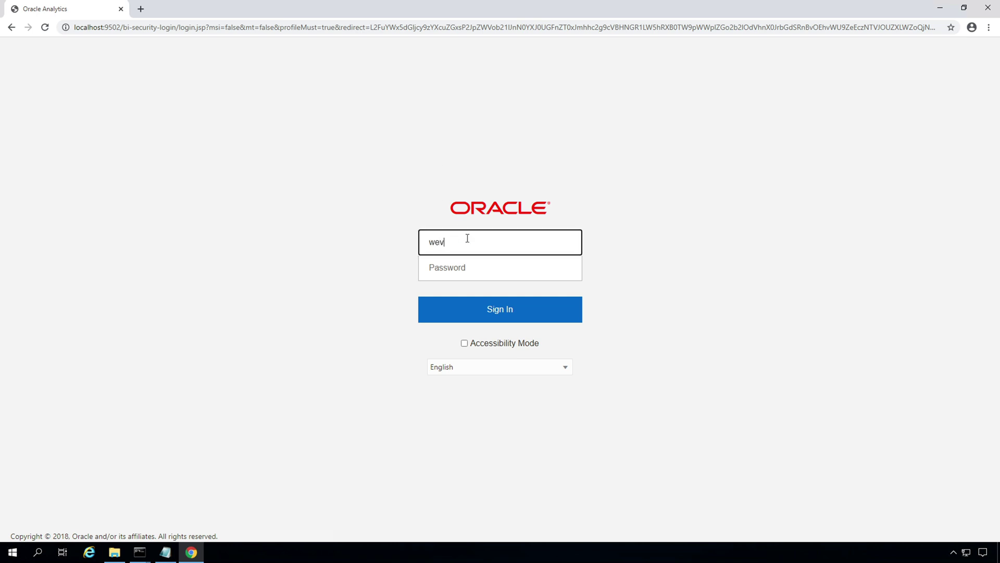
key("BackSpace")
type("blogic")
key("Tab")
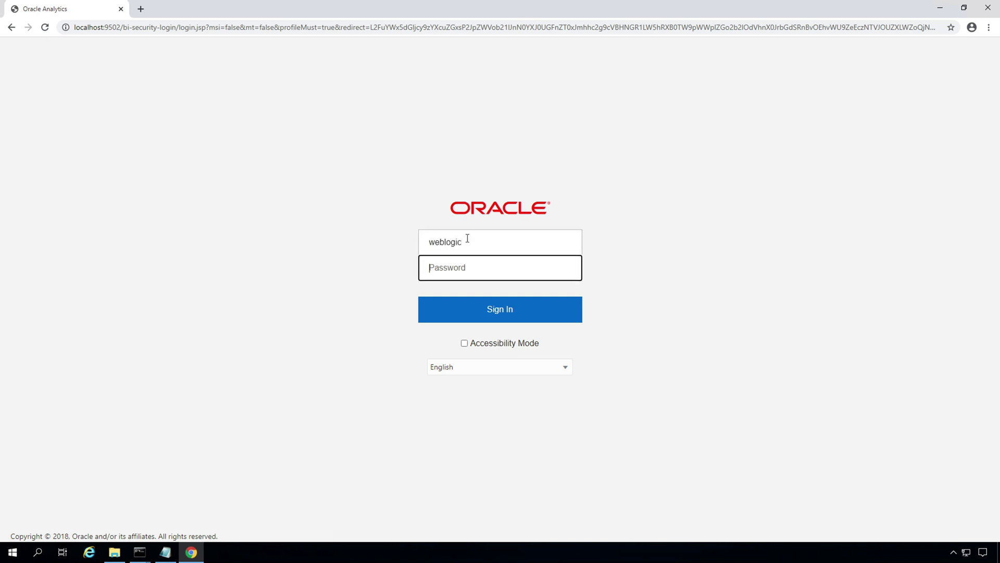
key("Return")
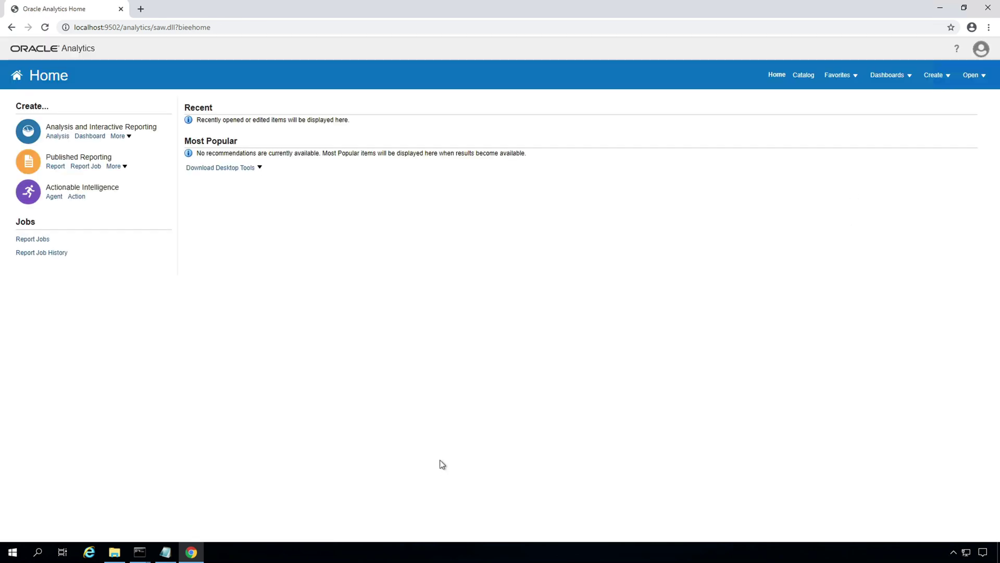
- View My Dashboard from the Dashboards list, then go to the Catalog
left_click(888, 76)
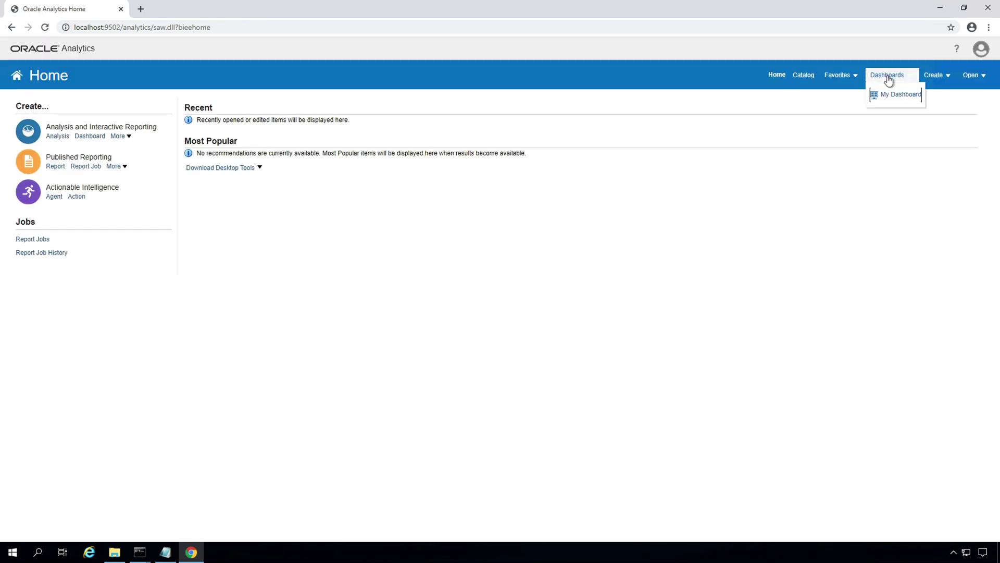
left_click(889, 97)
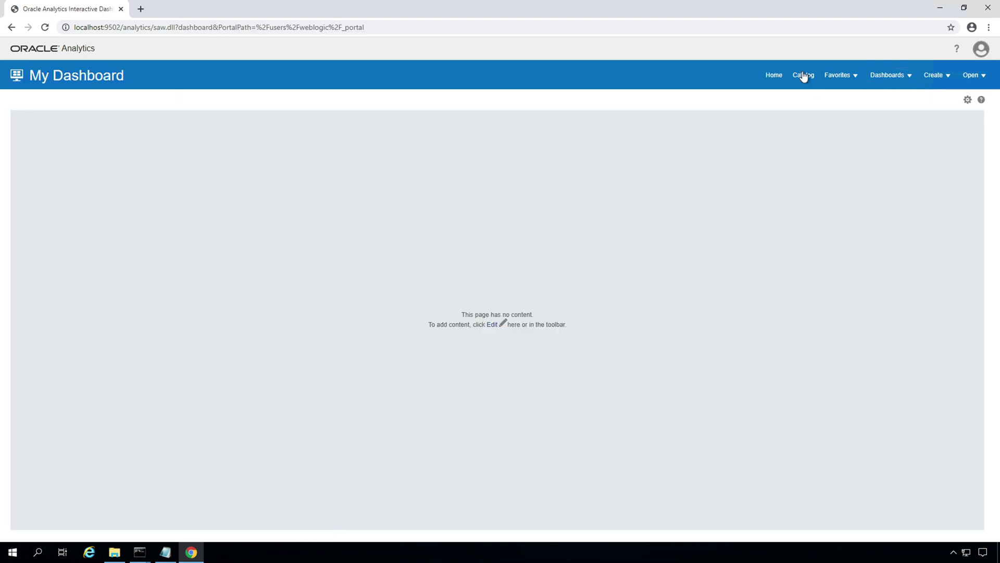
left_click(804, 76)
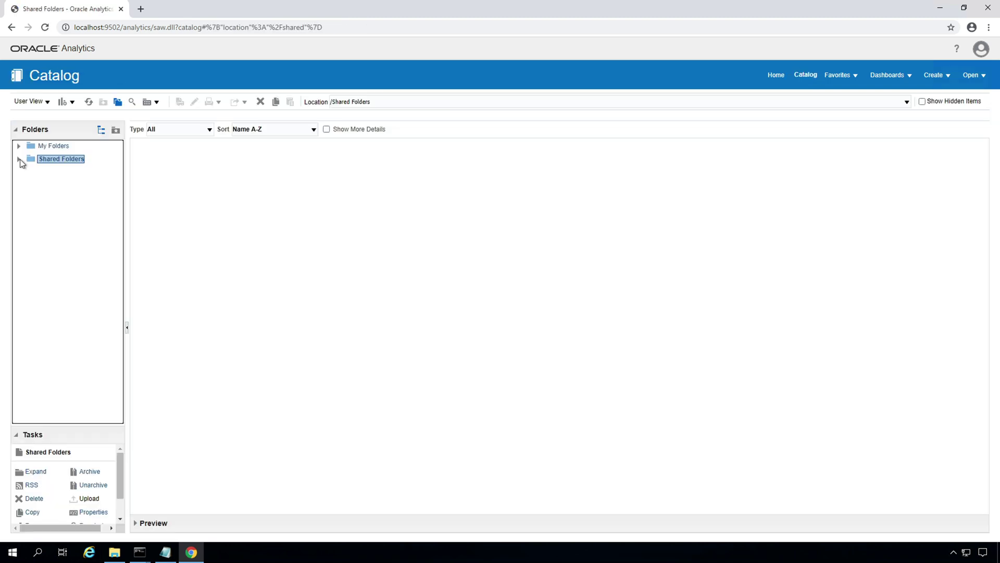
- Load localhost:9500/console in a new browser tab
key("ctrl+t")
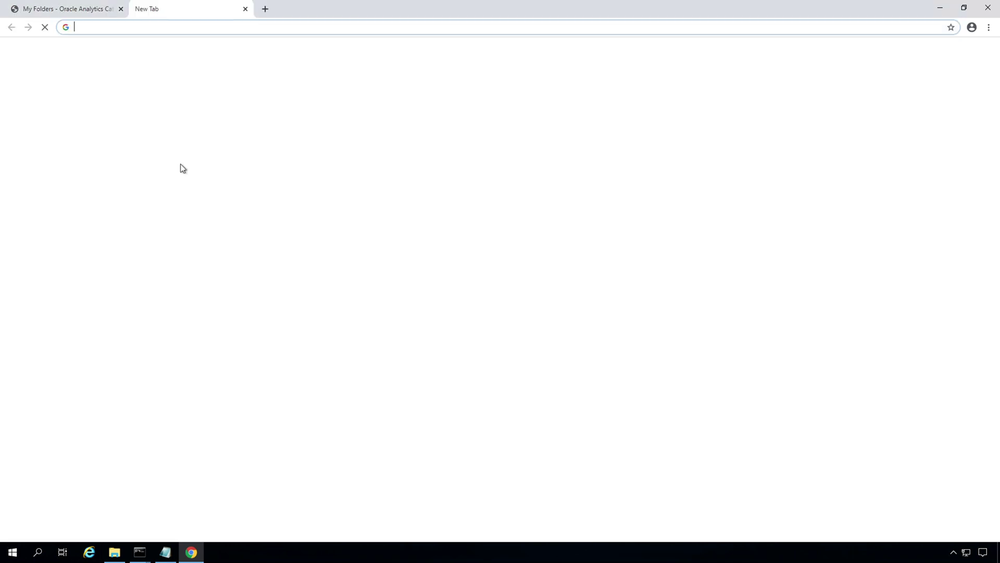
type("local")
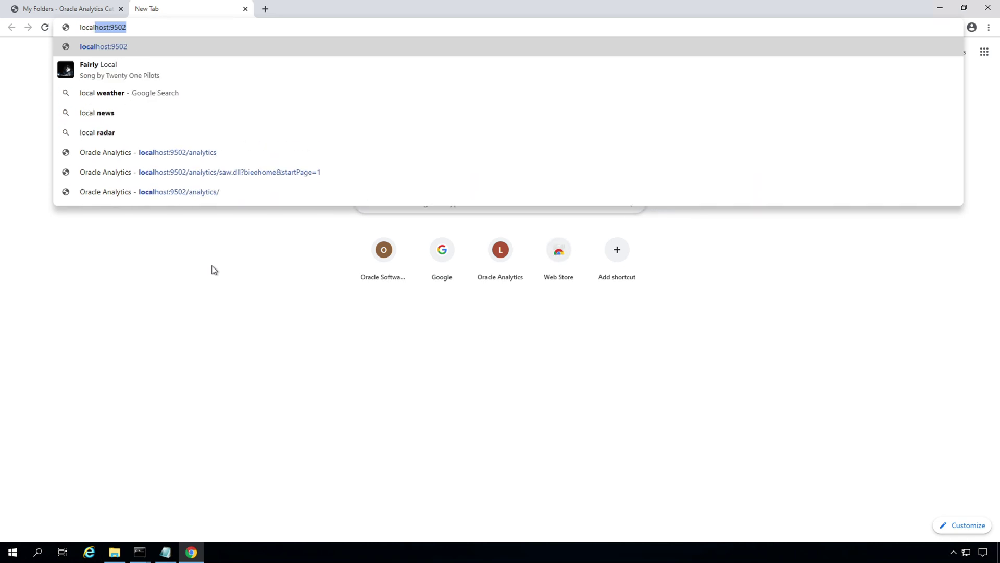
key("End")
key("BackSpace")
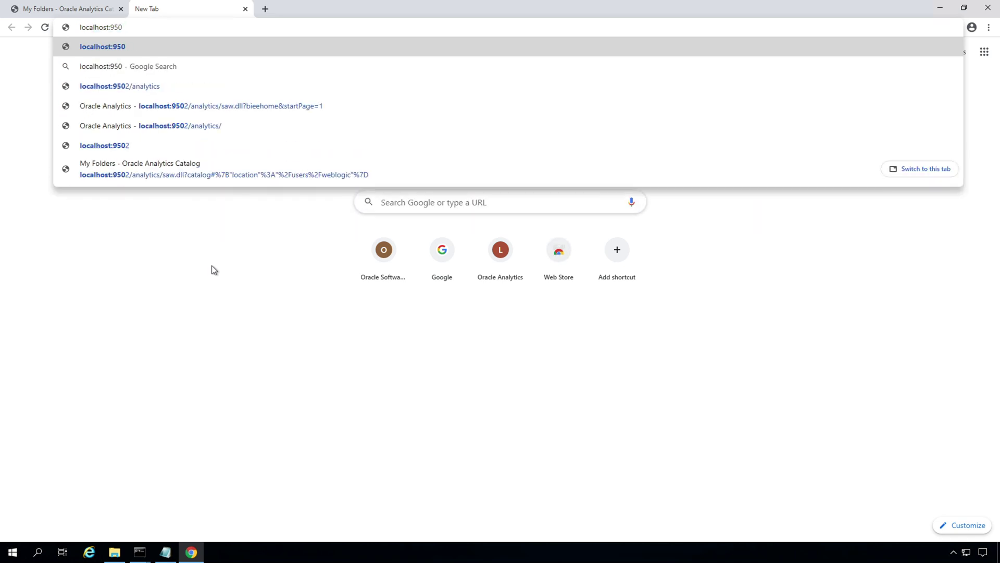
type("0/")
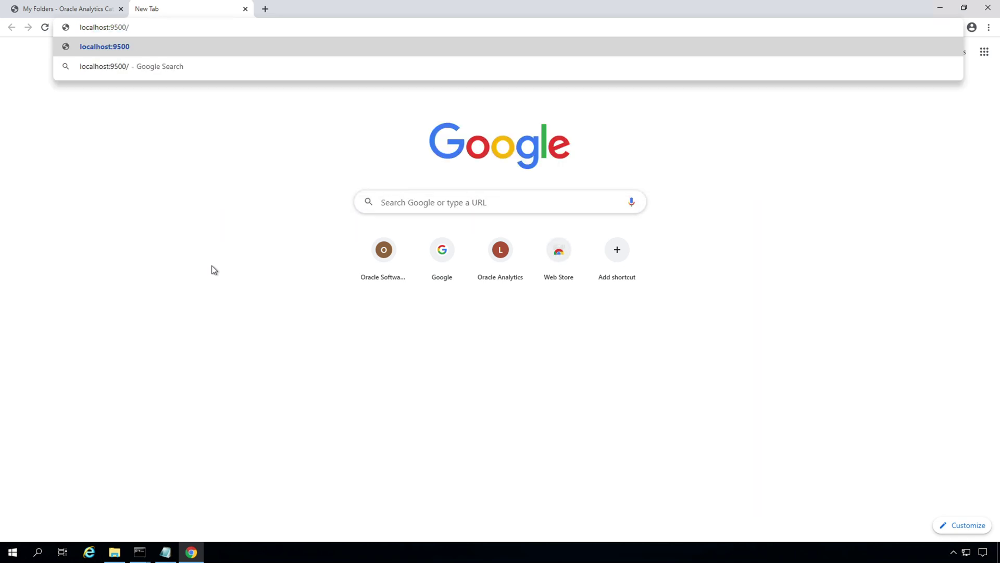
type("console")
key("Return")
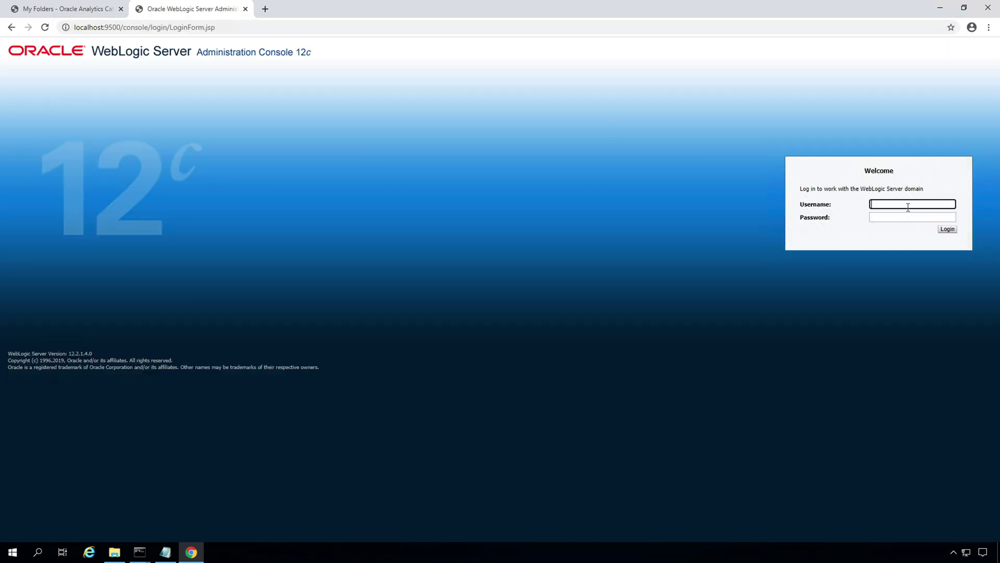
- Log in to the WebLogic Administration Console with the administrator credentials
type("weblogic")
key("Tab")
key("Return")
- Open the Enterprise Manager address in another tab, declining to save the password
left_click(266, 9)
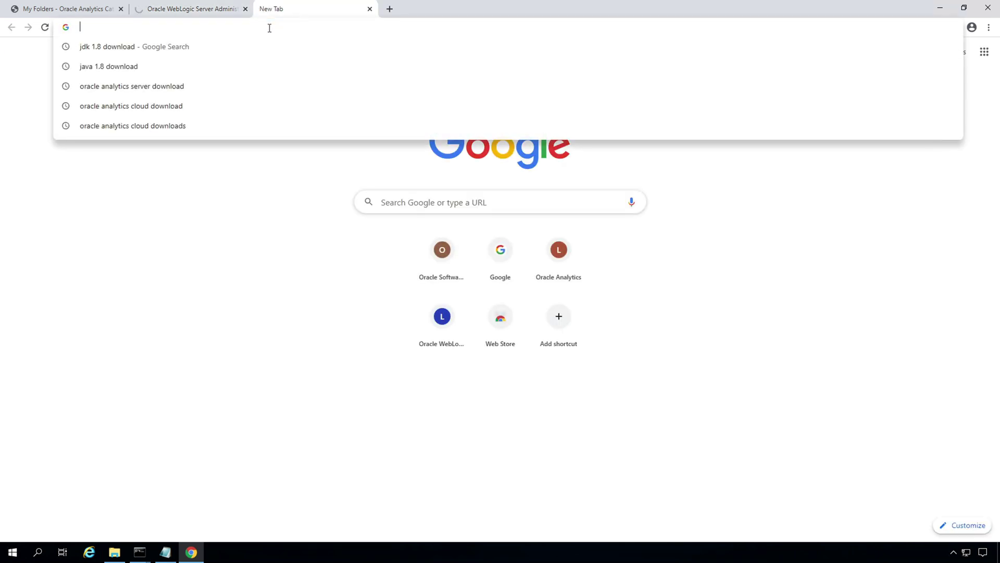
type("localhost")
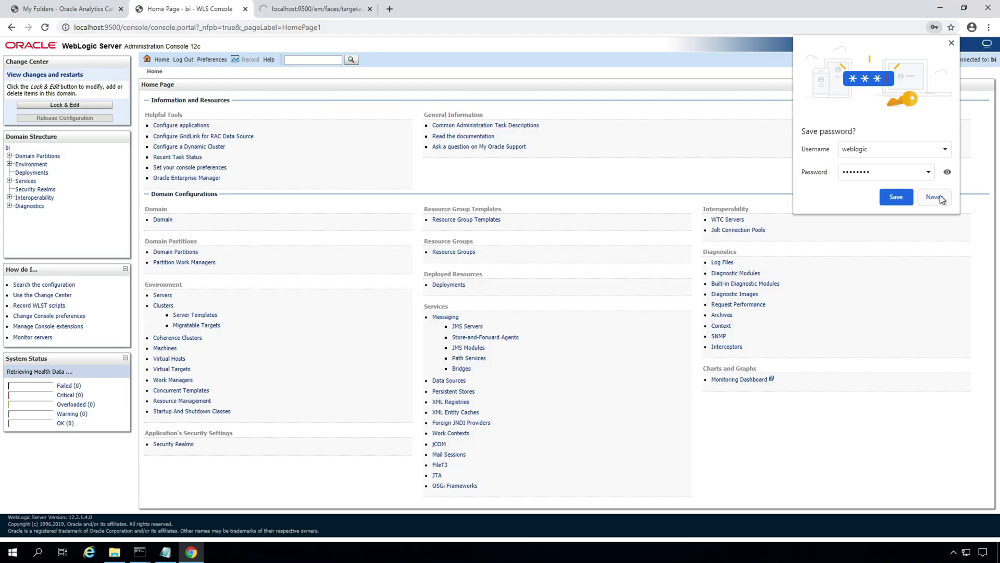
left_click(938, 197)
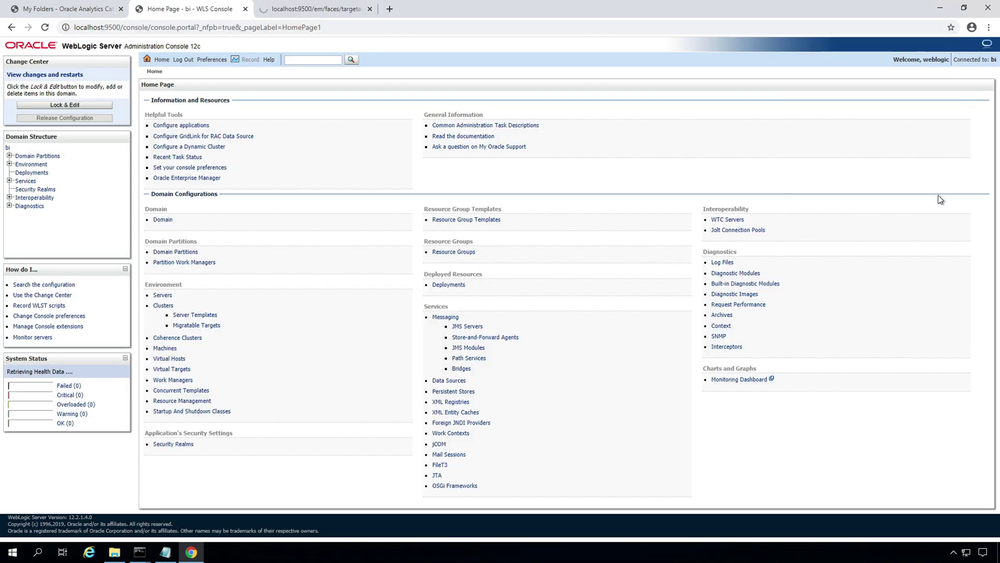
left_click(334, 10)
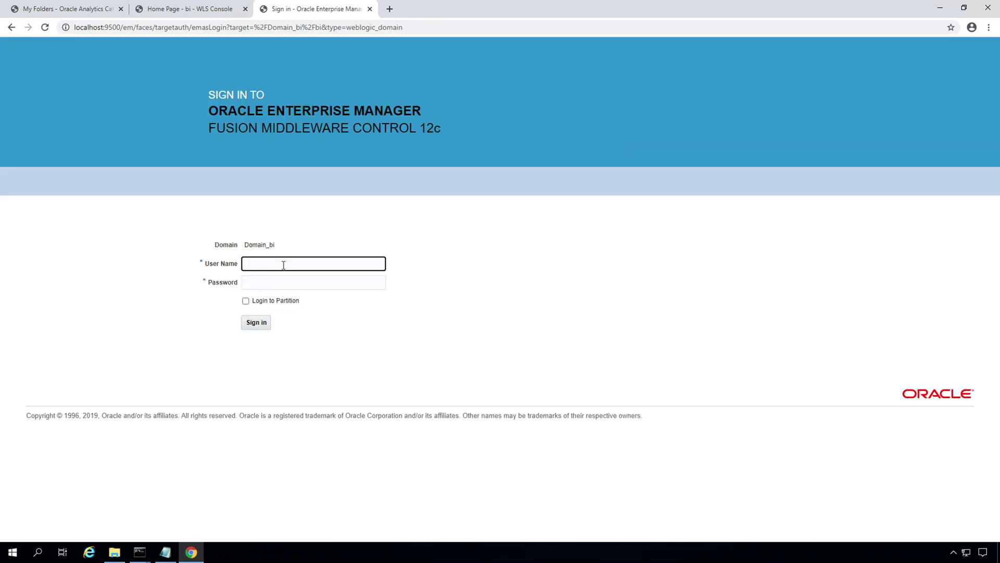
- Fill in the administrator user name on the Enterprise Manager sign-in page
type("weblogic")
key("Tab")
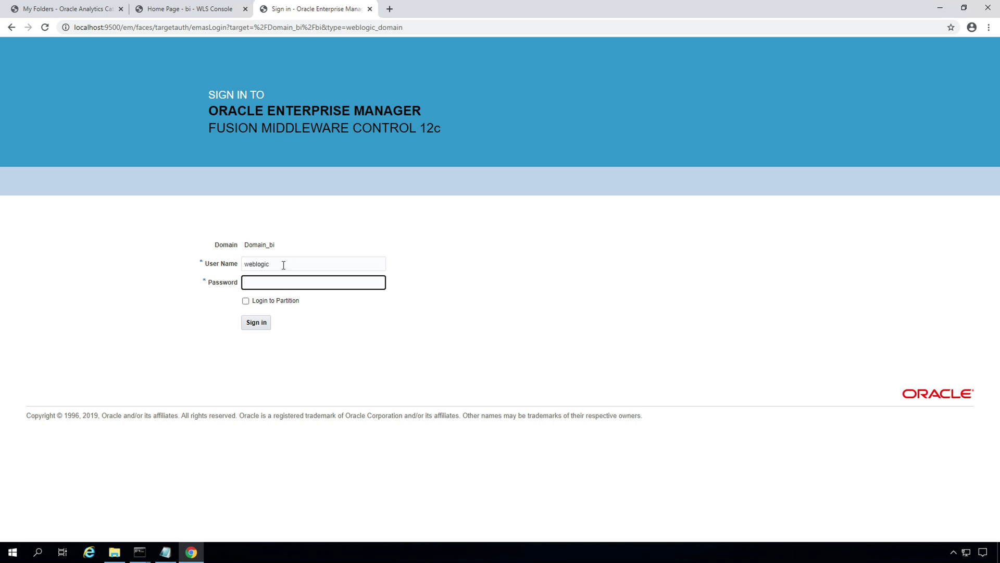